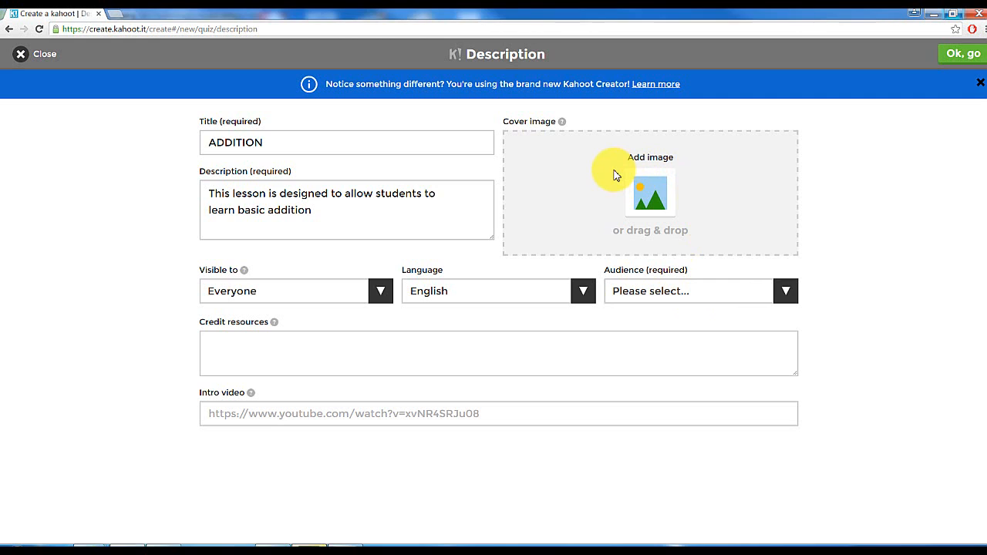
Set the quiz's audience to School and submit the description without adding a cover image.
mouse_move(254, 398)
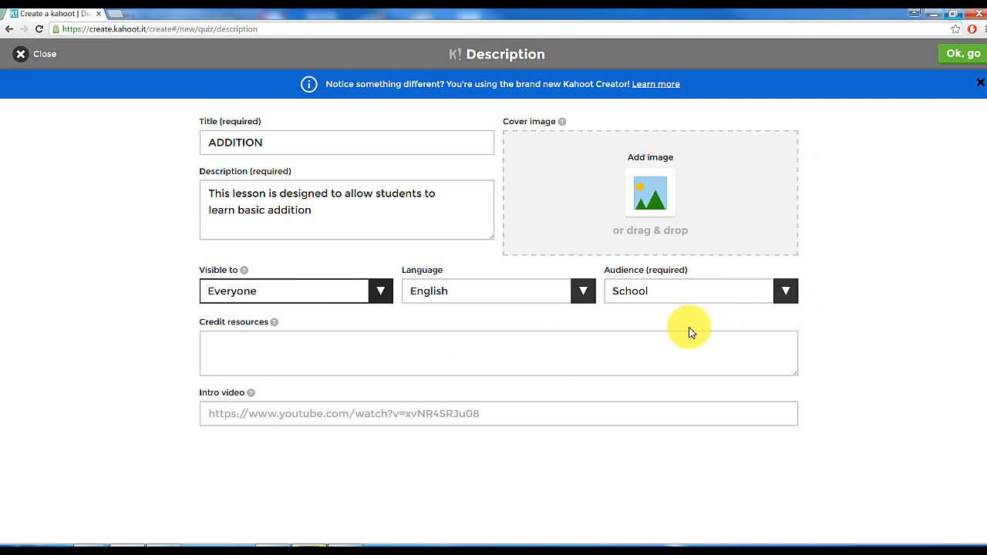
left_click(959, 60)
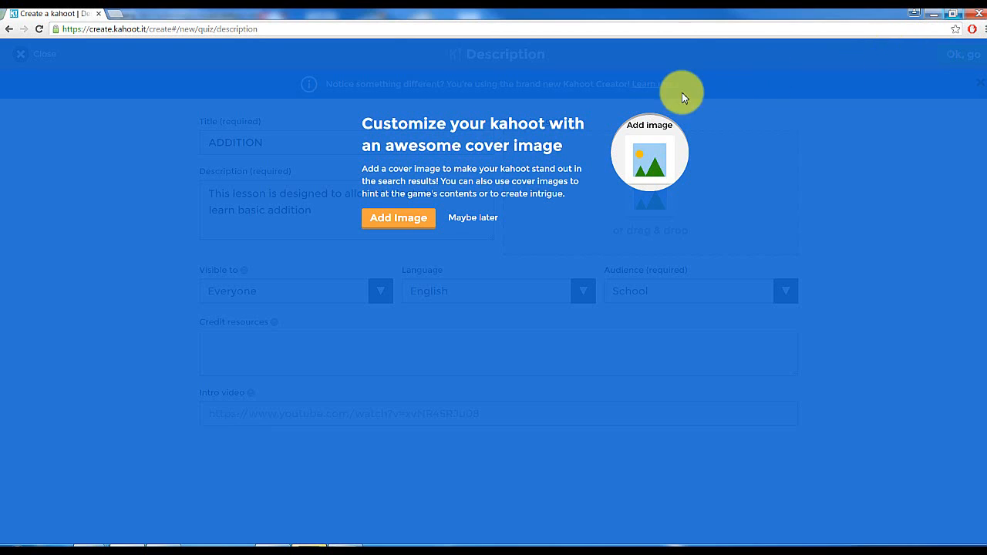
left_click(465, 223)
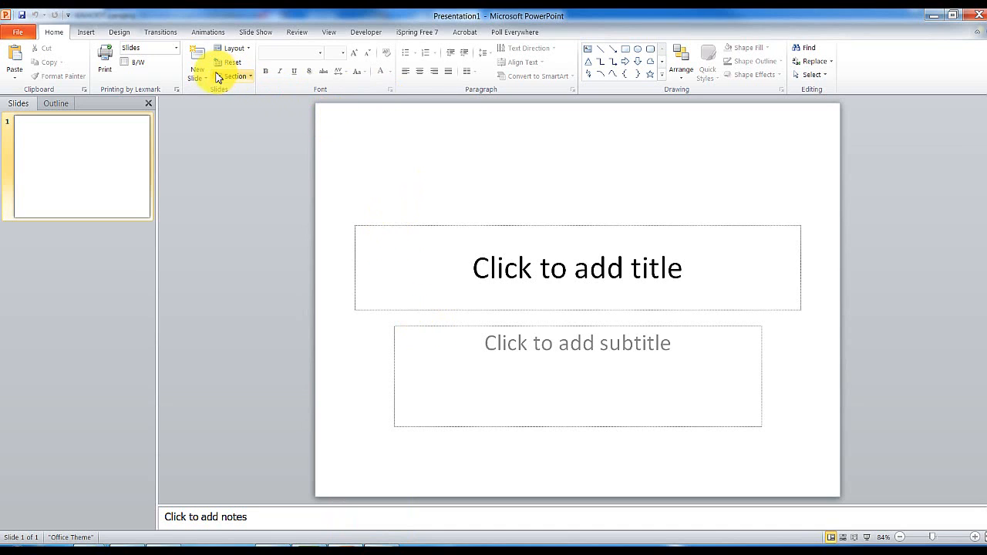
In PowerPoint, apply the Blank layout to the slide and a light tan parchment-like texture as the background of all slides.
left_click(230, 48)
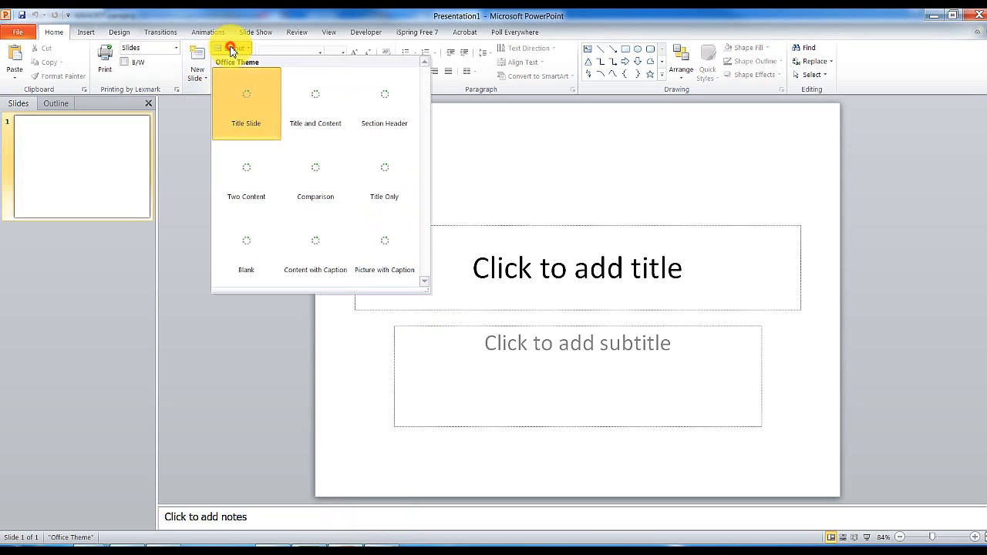
left_click(257, 257)
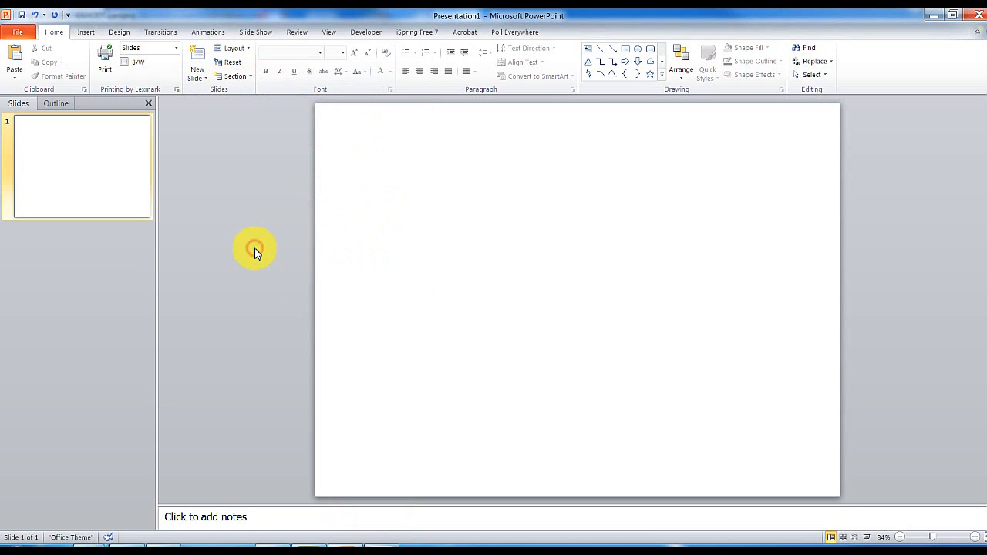
right_click(395, 204)
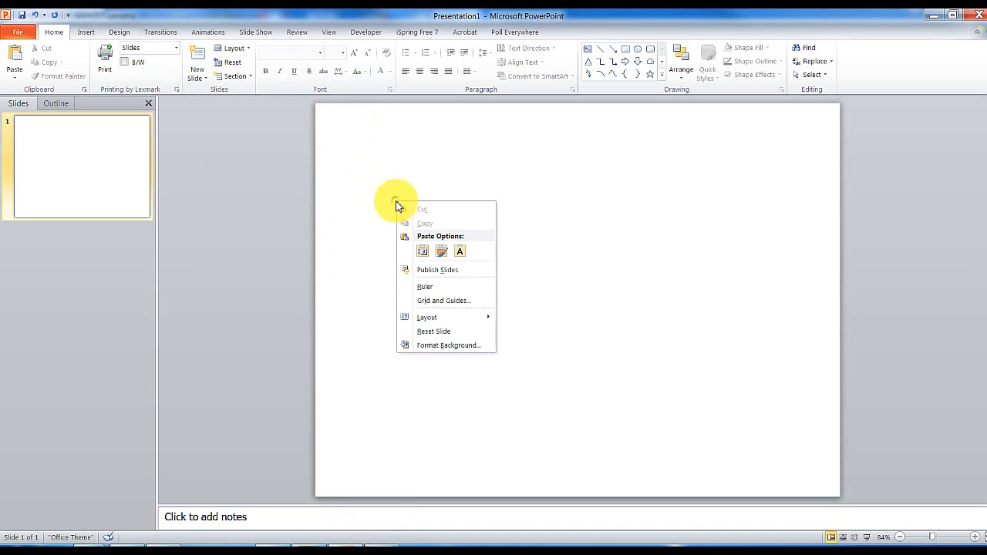
left_click(425, 345)
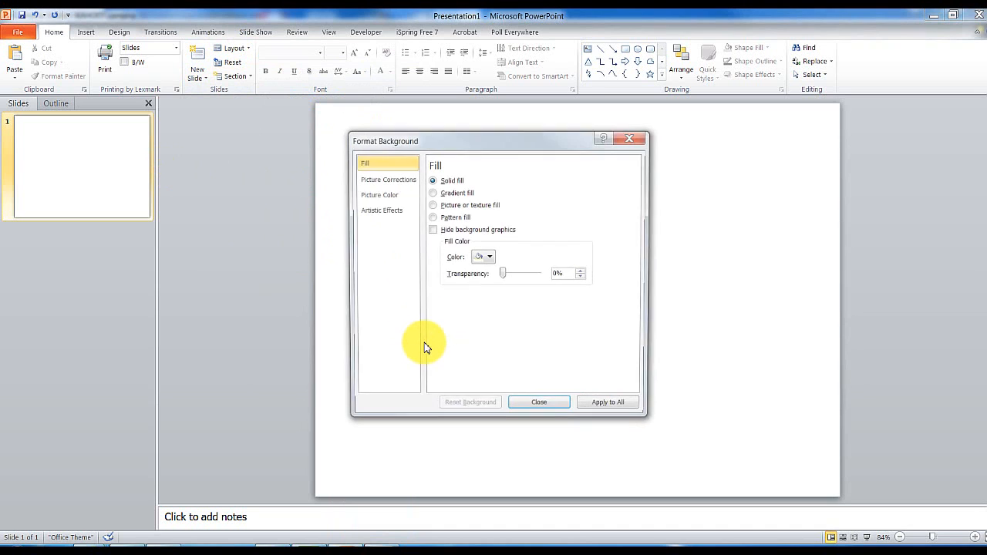
left_click(433, 205)
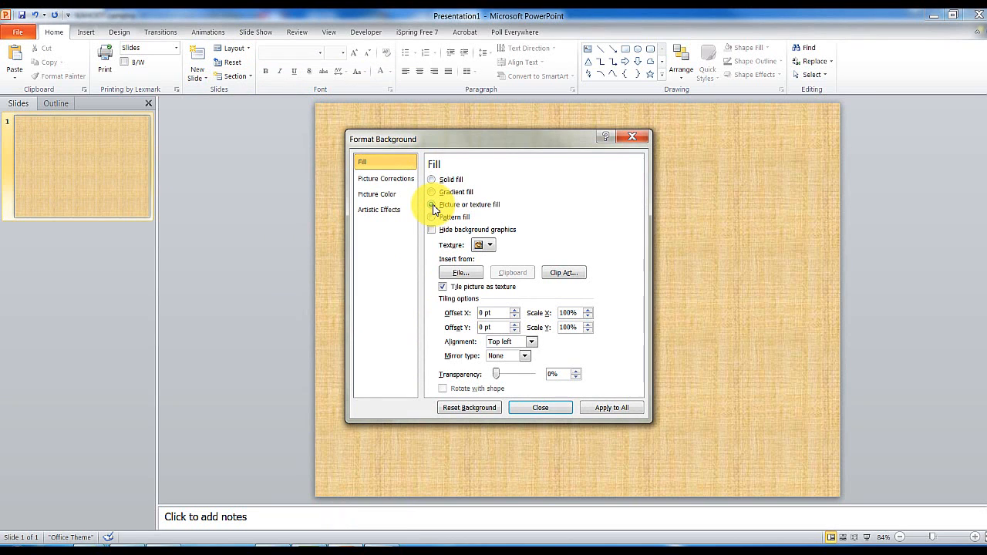
left_click(490, 245)
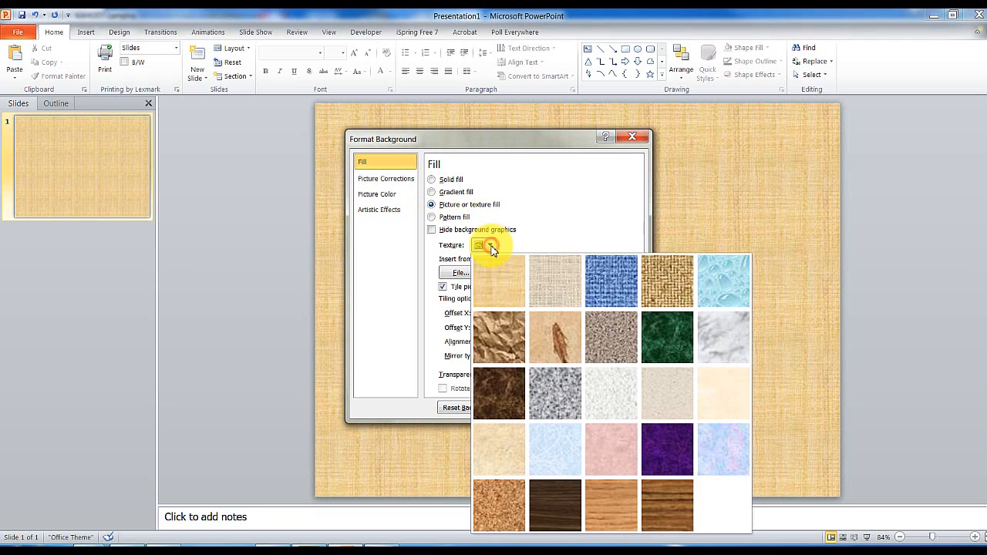
left_click(510, 451)
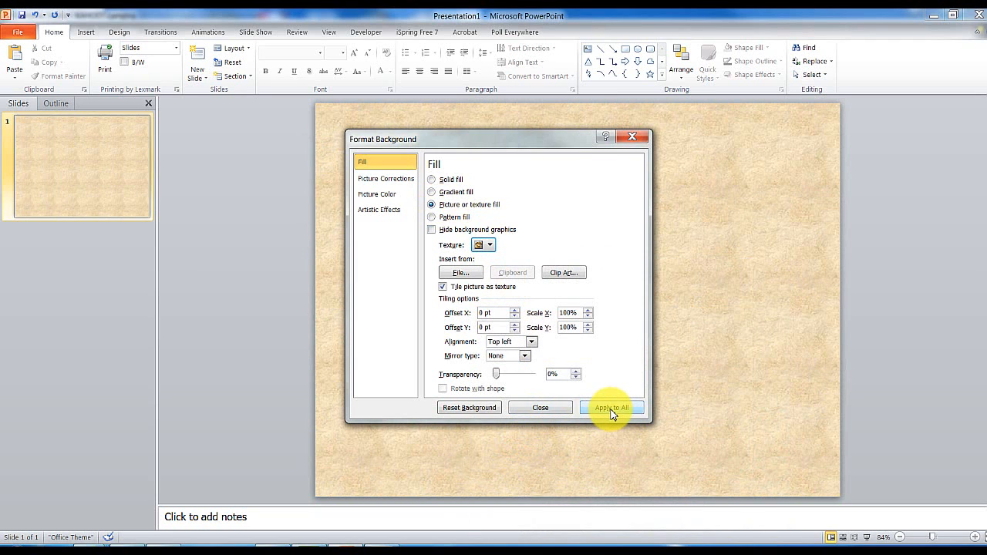
left_click(612, 409)
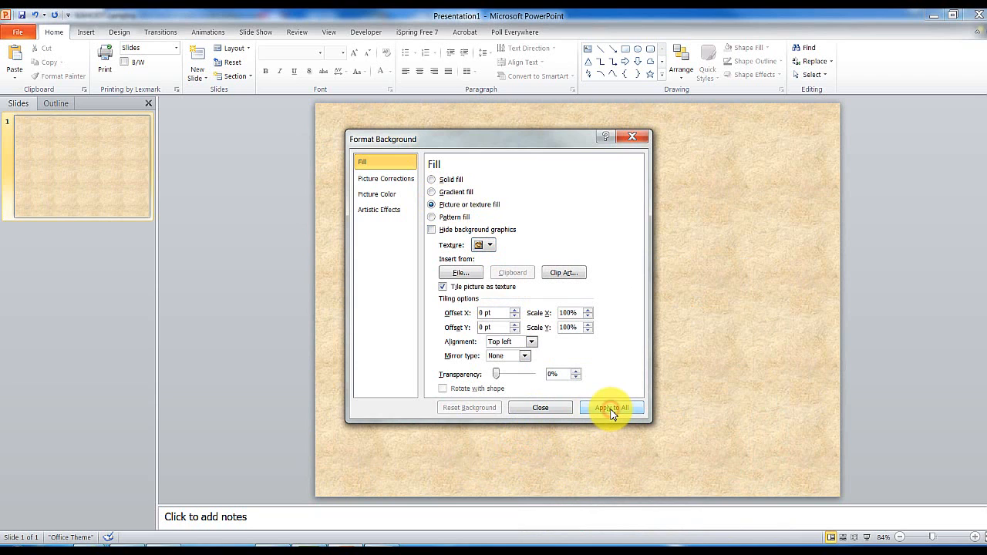
left_click(542, 408)
Draw a wide, empty text box in the upper middle of the textured slide.
left_click(99, 156)
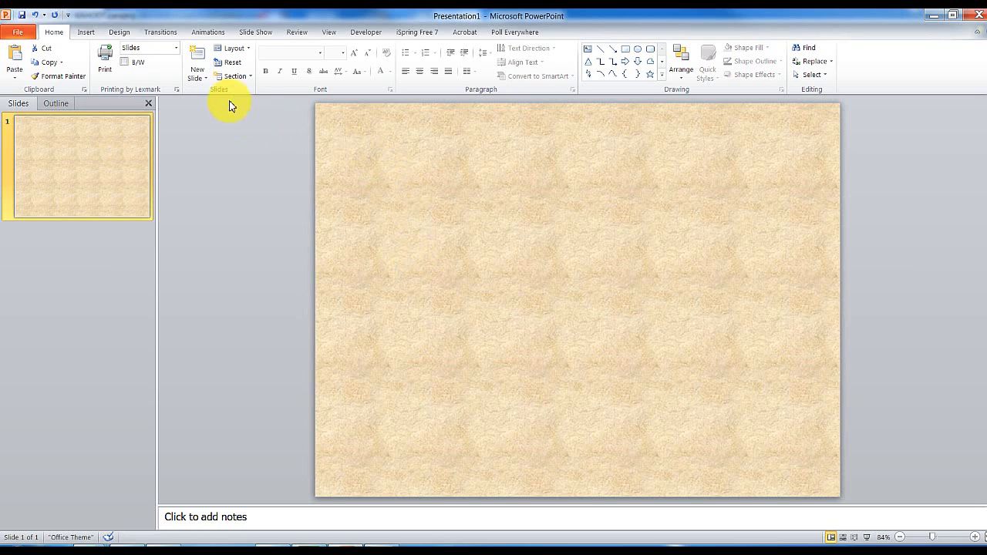
left_click(84, 33)
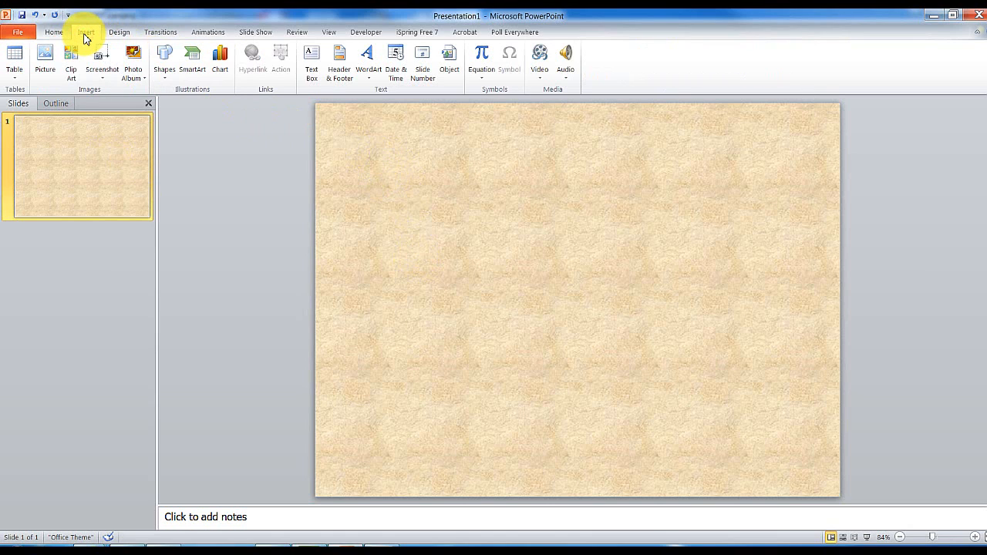
left_click(316, 80)
left_click_drag(394, 226, 656, 306)
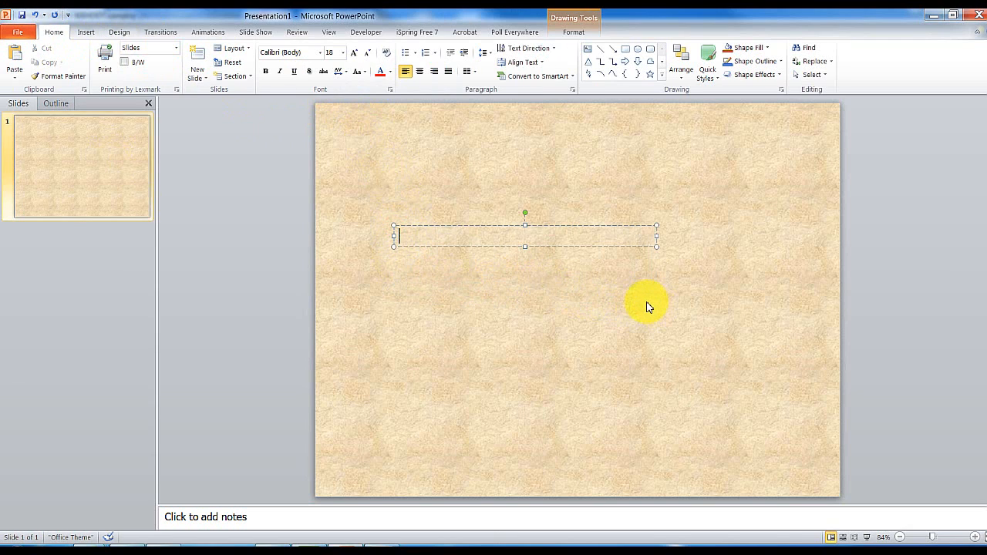
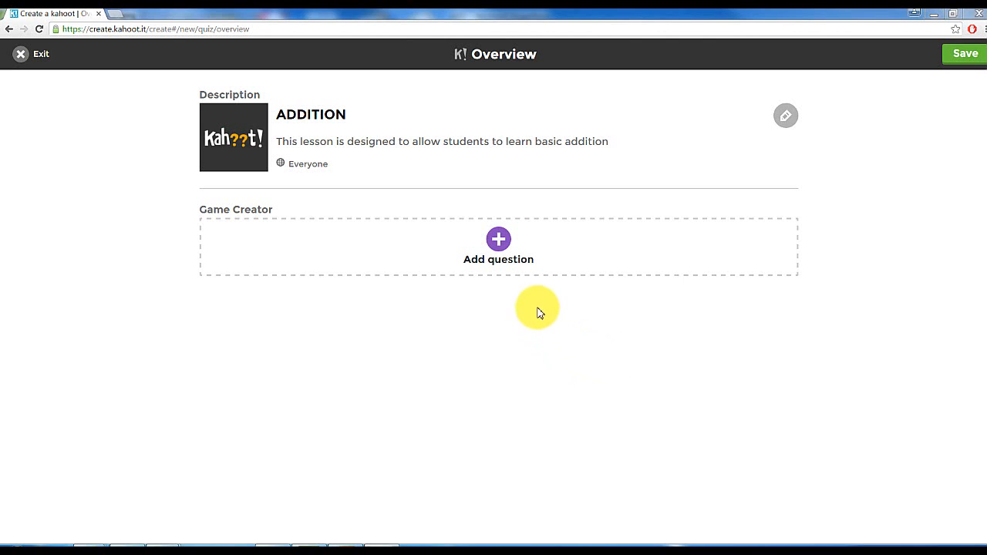
In the Kahoot quiz overview, add a first question and attach the Slide1 image from the ADD folder.
left_click(498, 239)
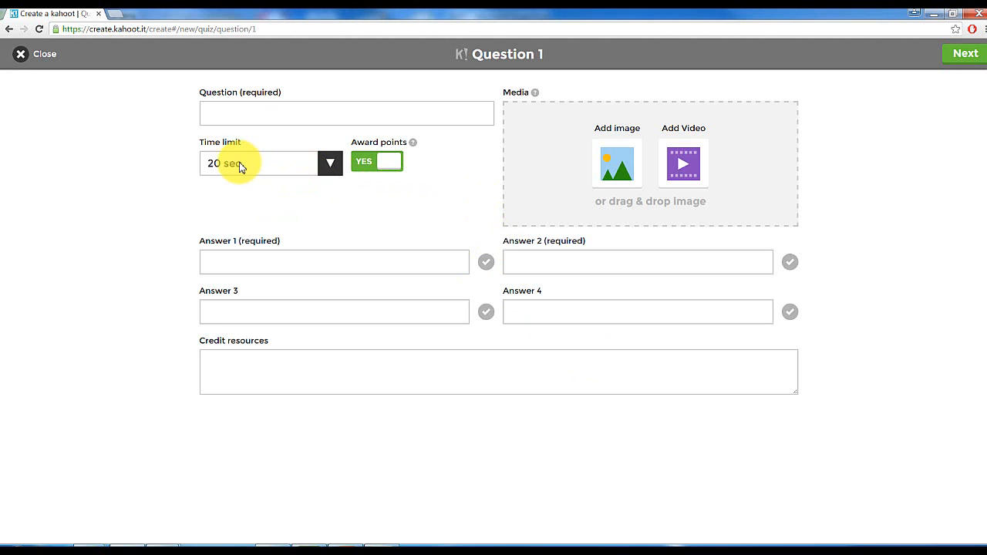
left_click(244, 111)
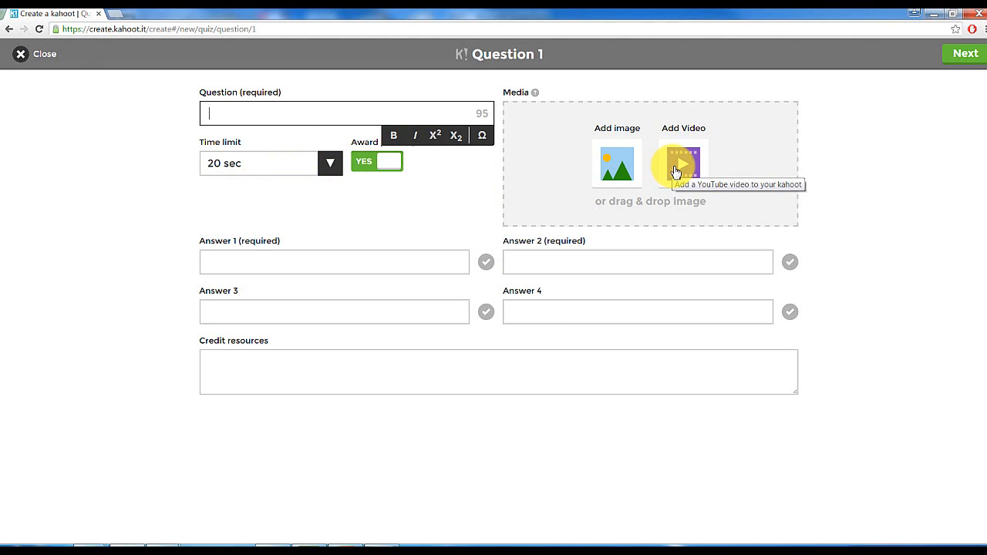
left_click(610, 172)
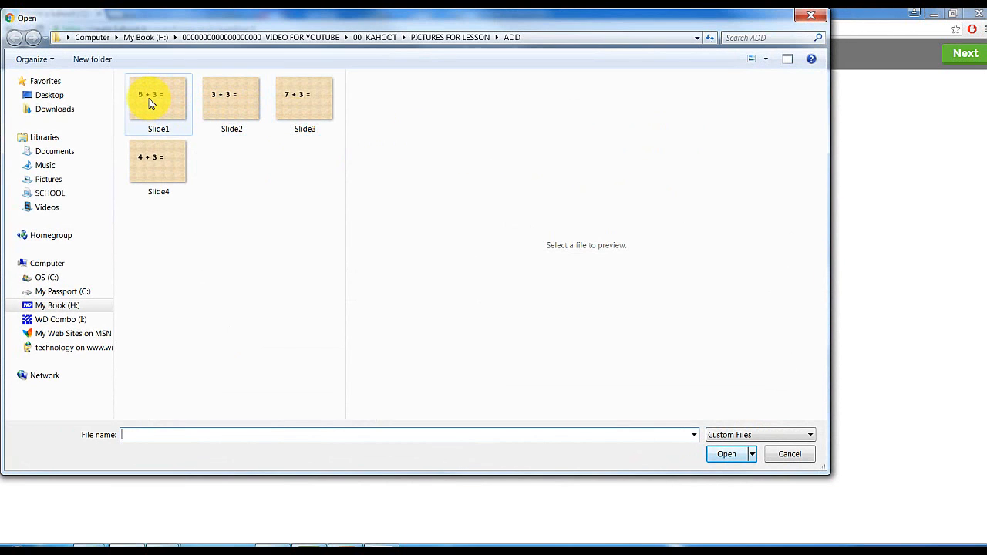
left_click(151, 104)
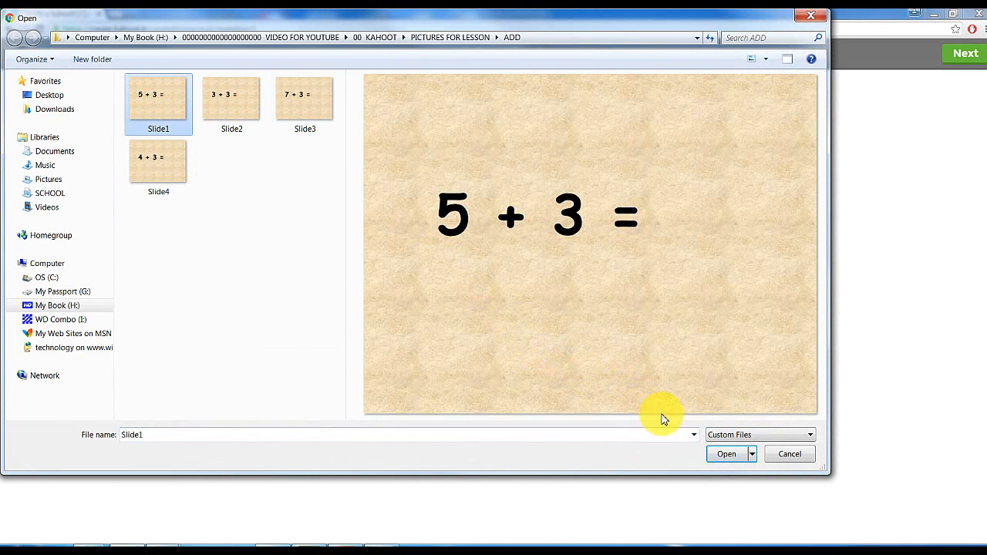
left_click(724, 455)
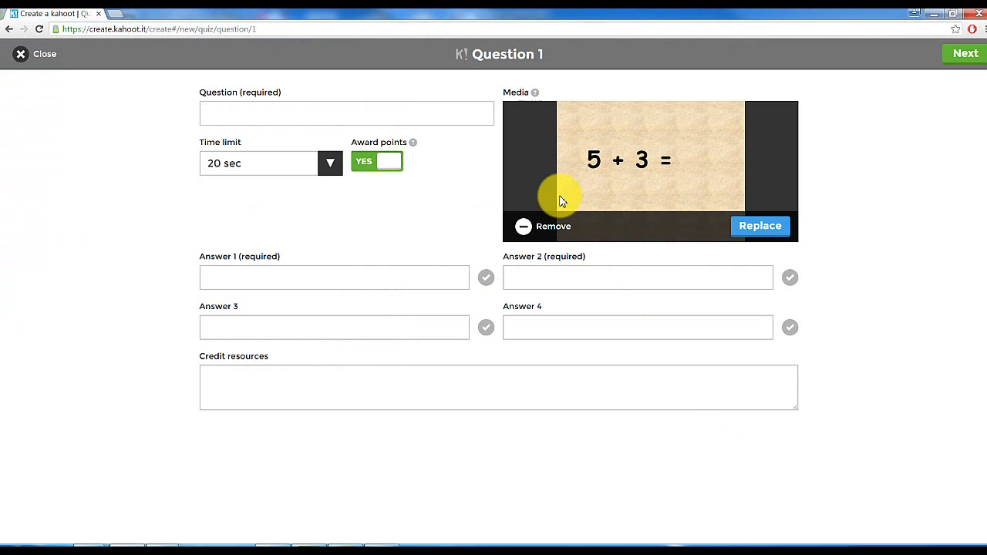
Enter "WHAT IS THE ANSWER?" as the question text and 8 as Answer 1, marked as the correct answer.
left_click(224, 110)
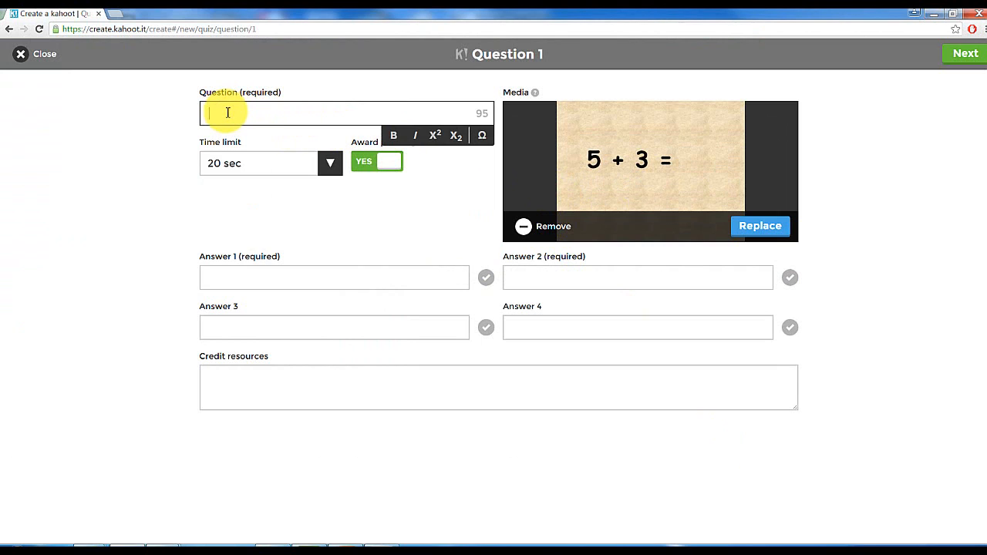
type("WHAT IS THE ANSWER?")
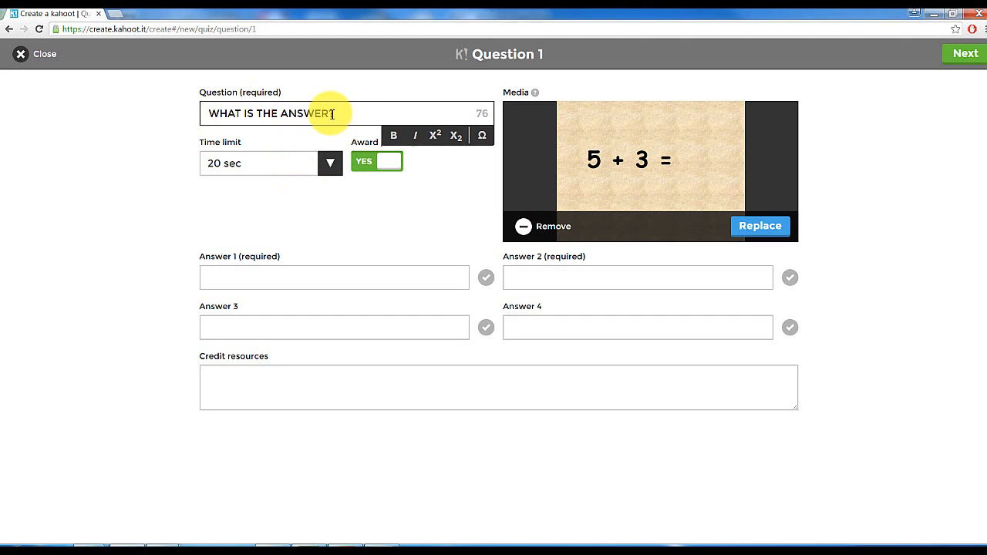
left_click(233, 279)
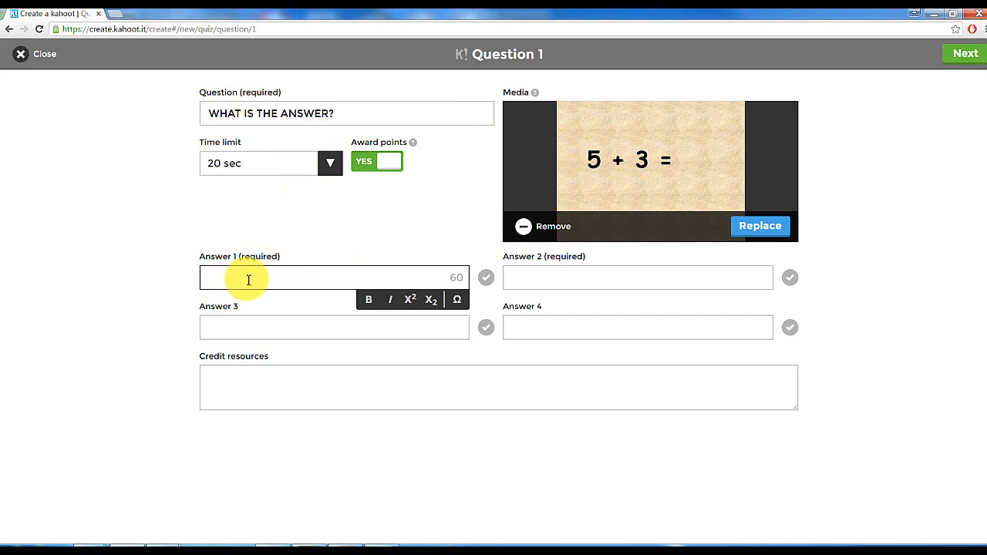
type("8")
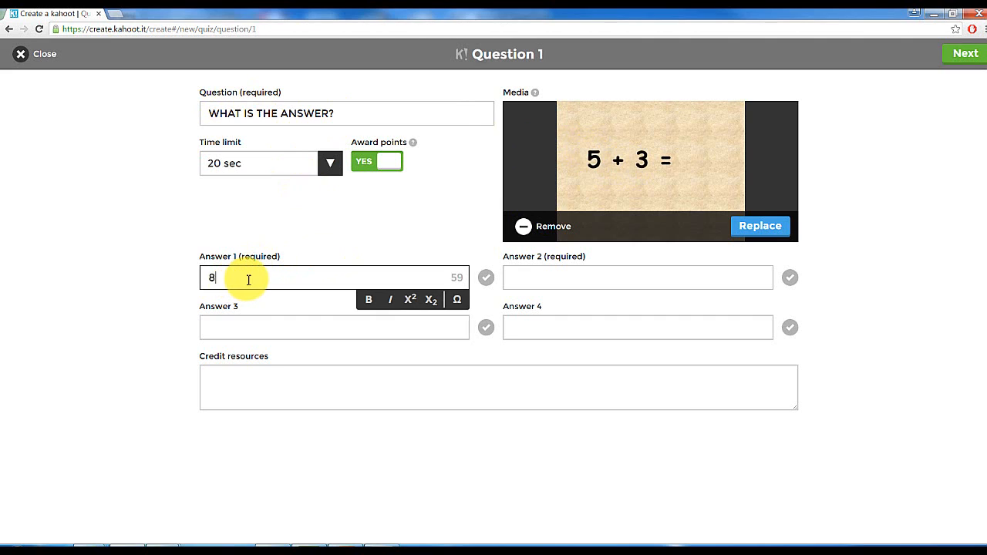
left_click(487, 279)
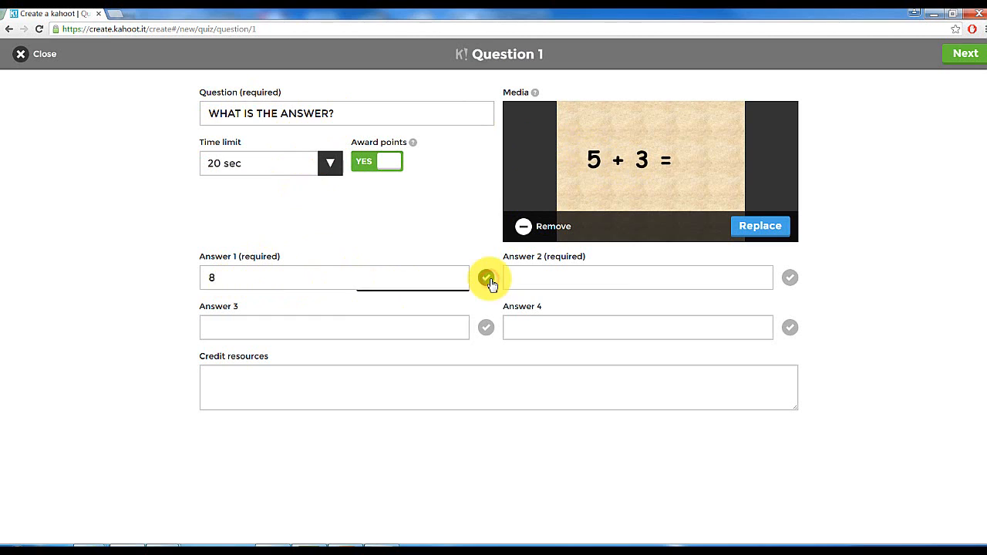
Enter 5, 3 and 10 as Answers 2, 3 and 4, and finish question 1.
left_click(528, 282)
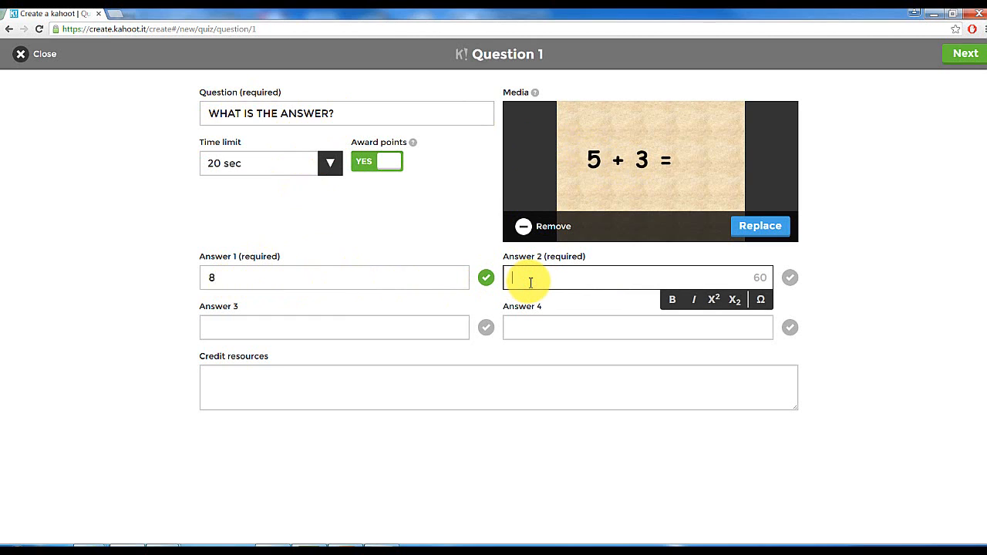
type("5")
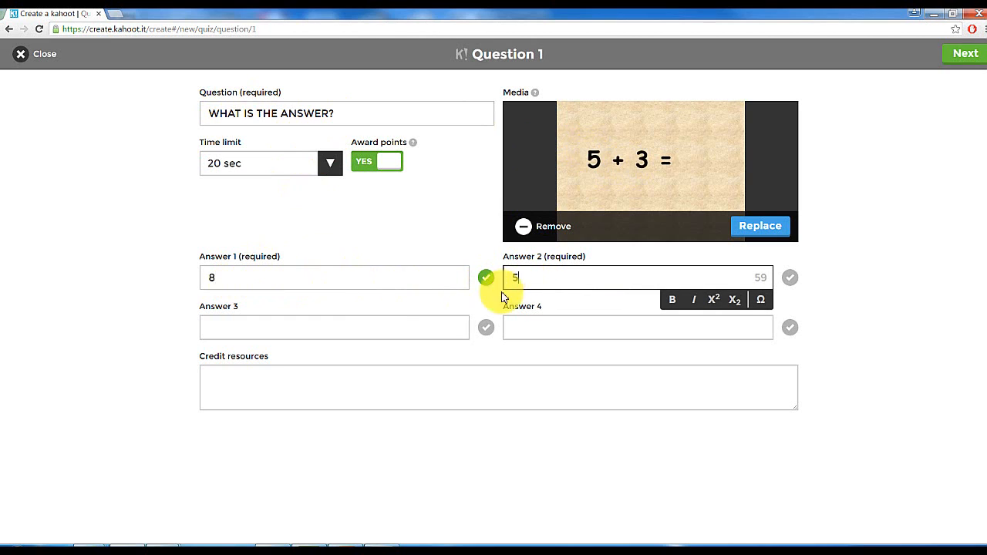
left_click(232, 333)
type("3")
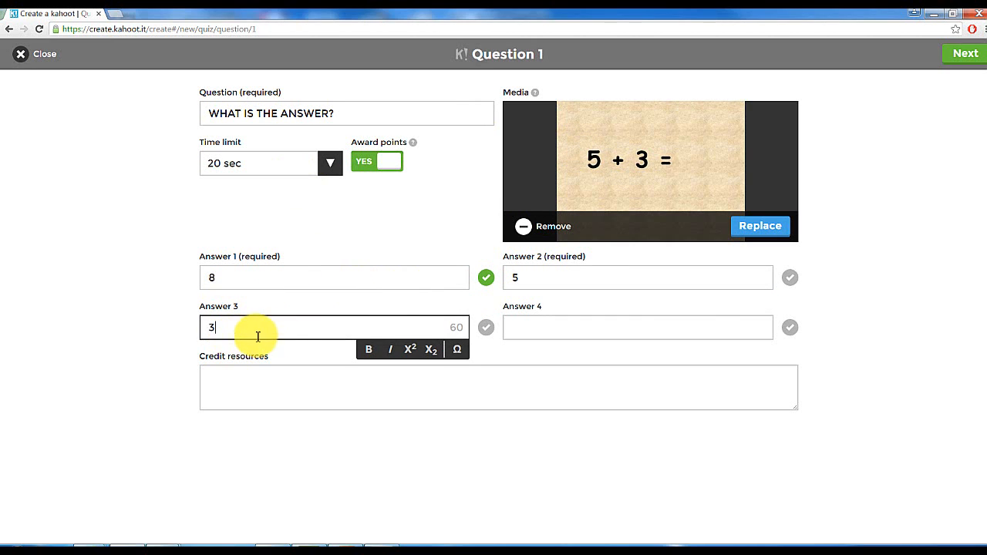
left_click(529, 331)
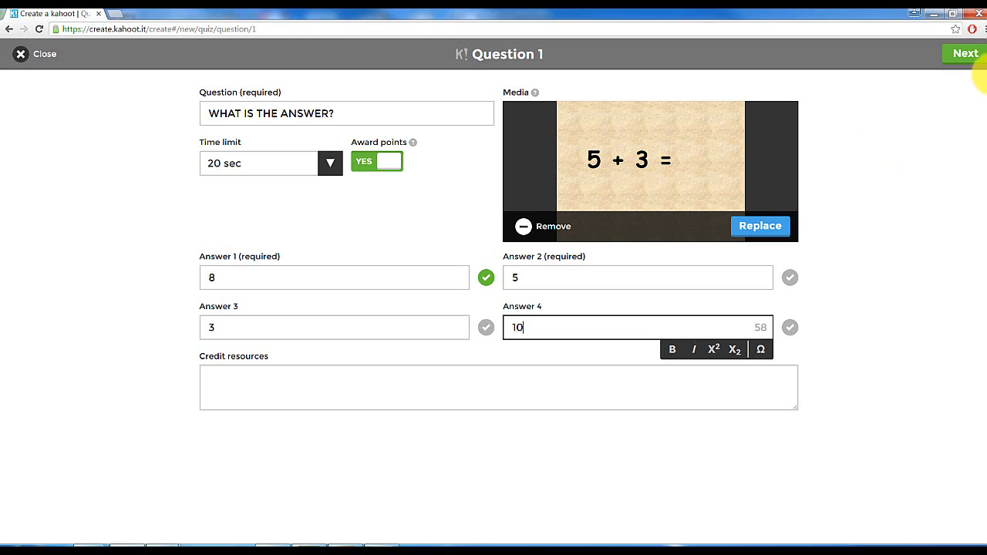
left_click(964, 55)
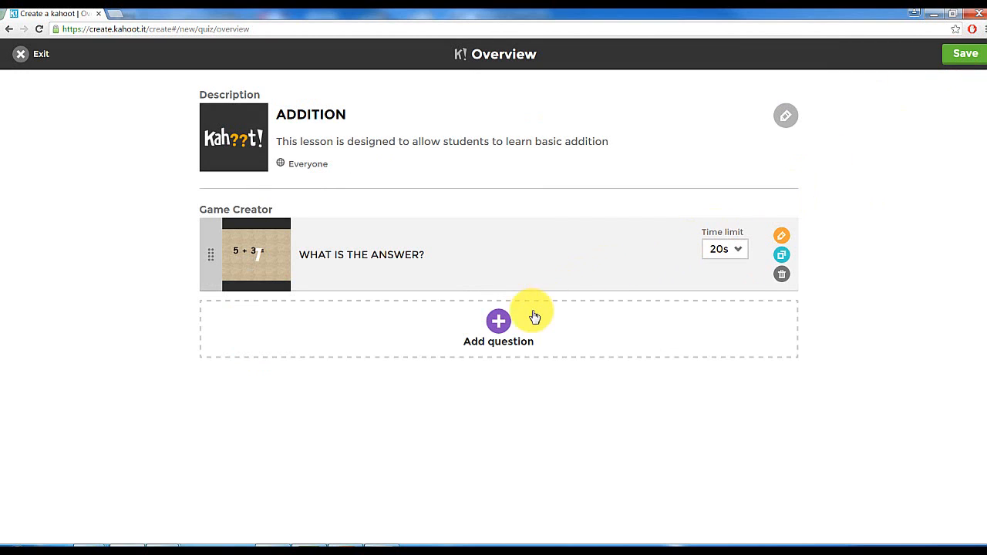
Add a second question to the quiz and attach the Slide2 image to it.
left_click(498, 337)
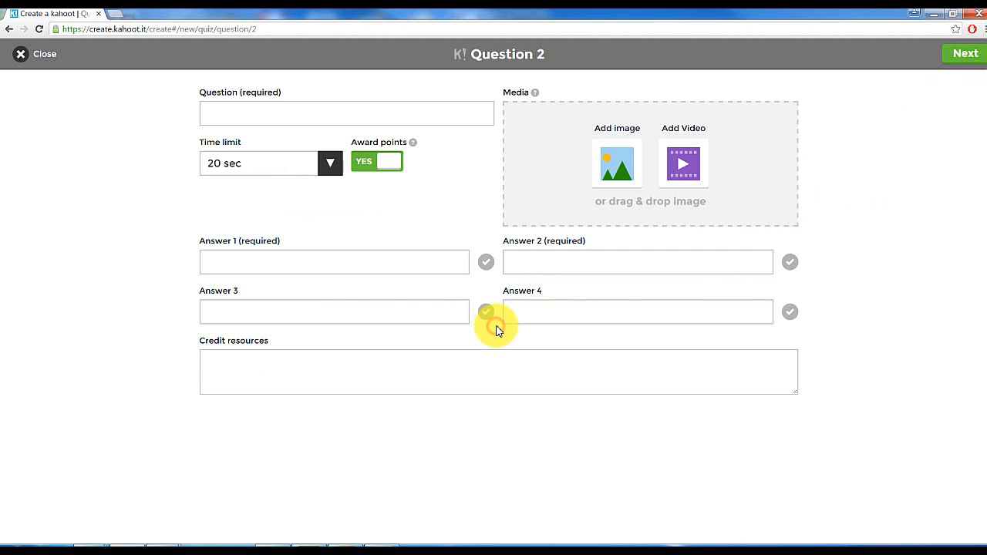
left_click(613, 171)
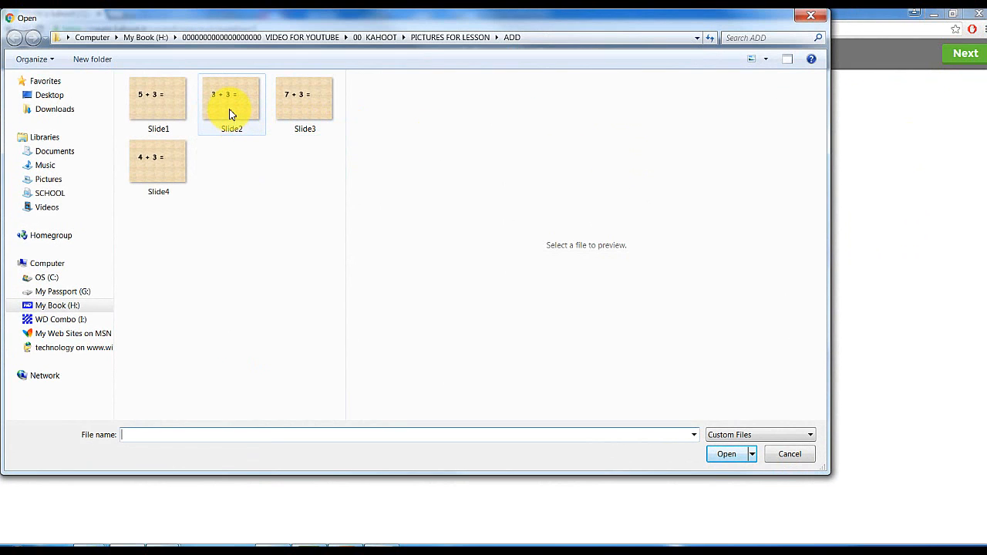
left_click(231, 112)
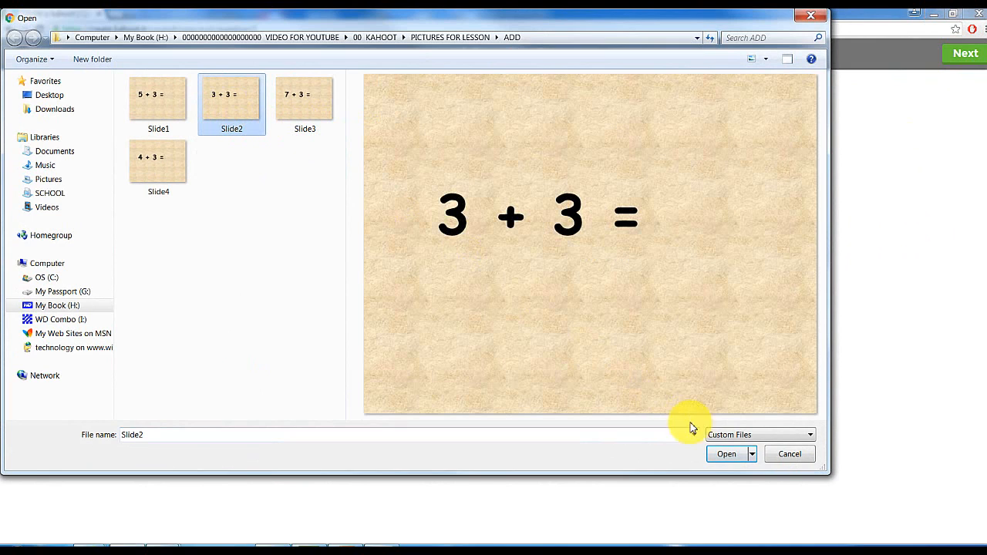
left_click(725, 456)
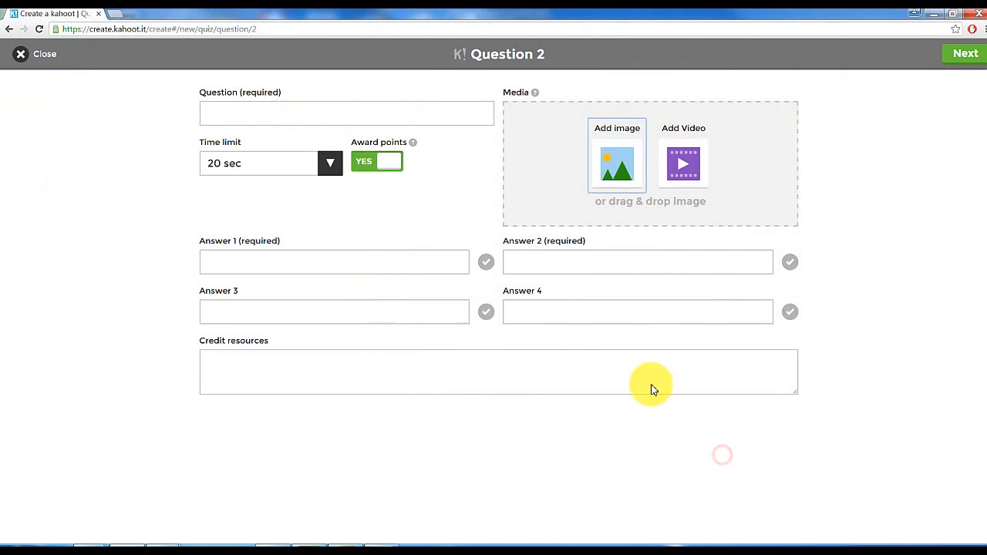
Enter "WHAT IS THE ANSWER" as question 2's text, with 3 as Answer 1 and 0 as Answer 2.
left_click(254, 115)
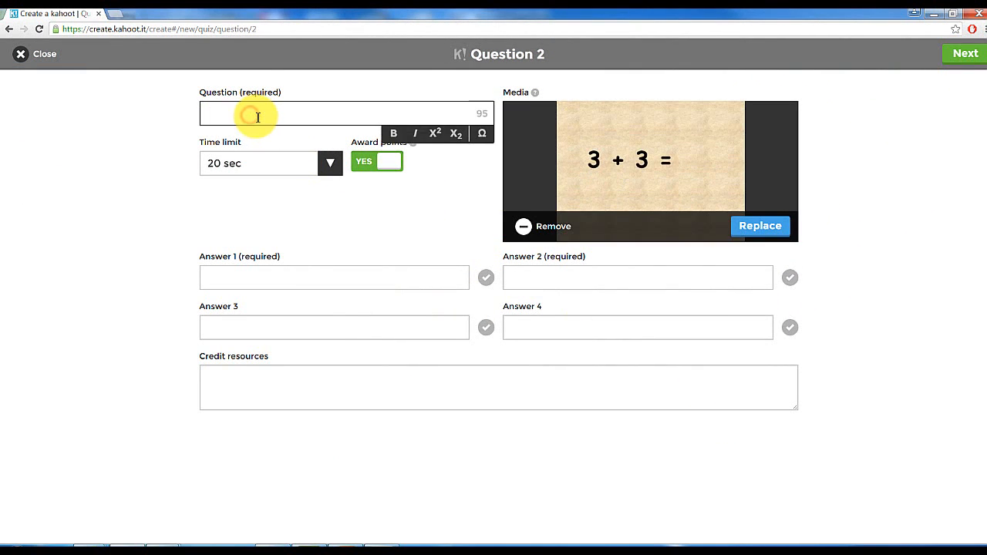
type("WHAT IS THE ANSWER")
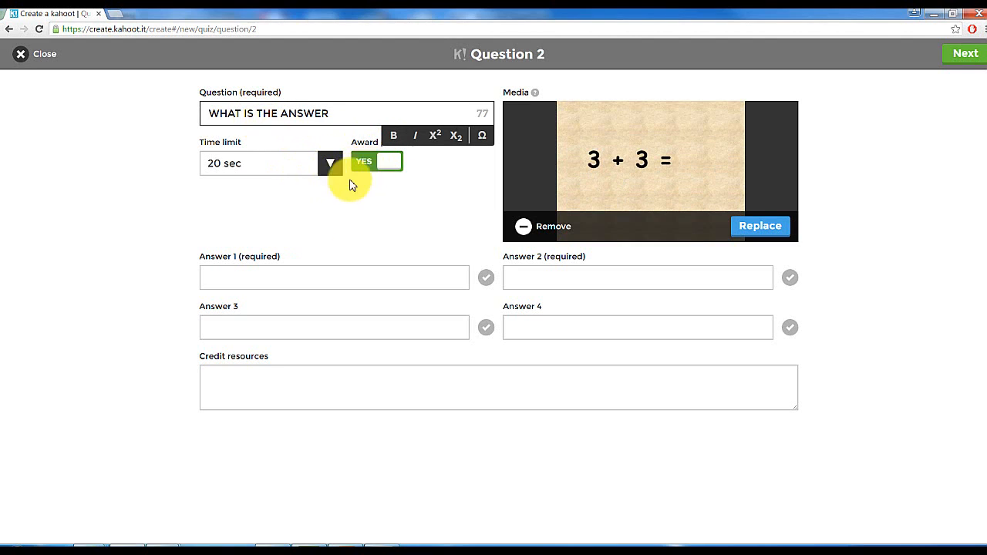
left_click(269, 277)
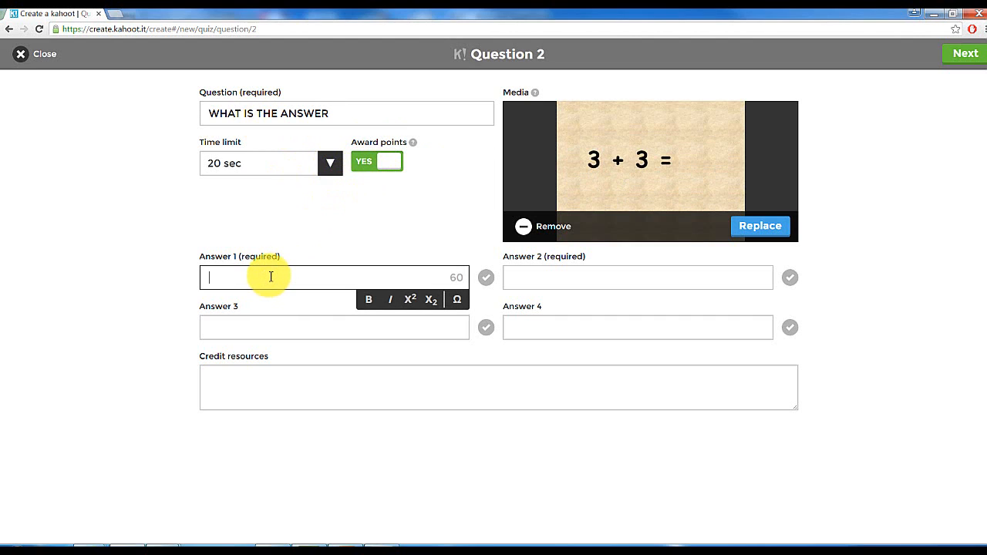
left_click(550, 279)
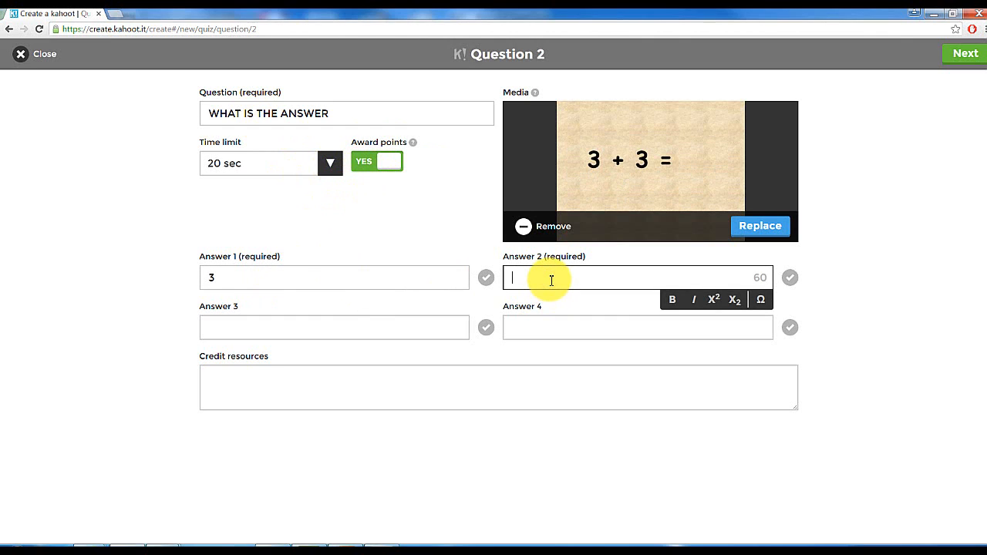
type("0")
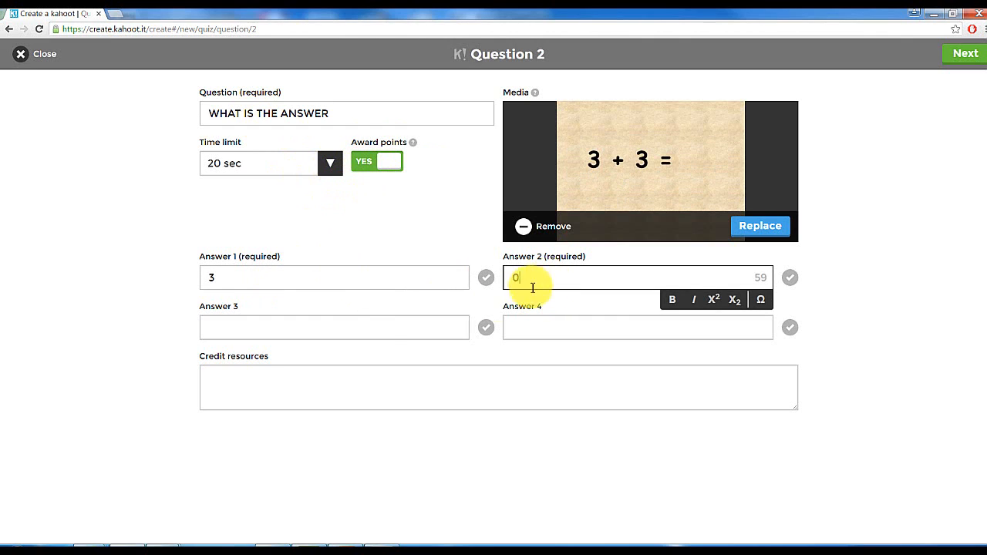
Enter 6 as Answer 3, marked as the correct answer, and 12 as Answer 4, and finish question 2.
left_click(229, 325)
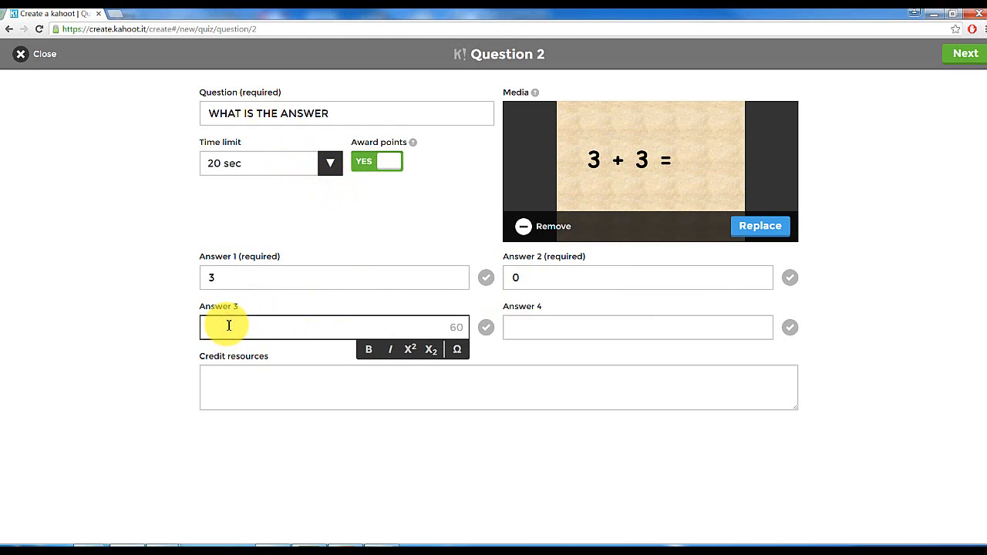
type("6")
left_click(485, 327)
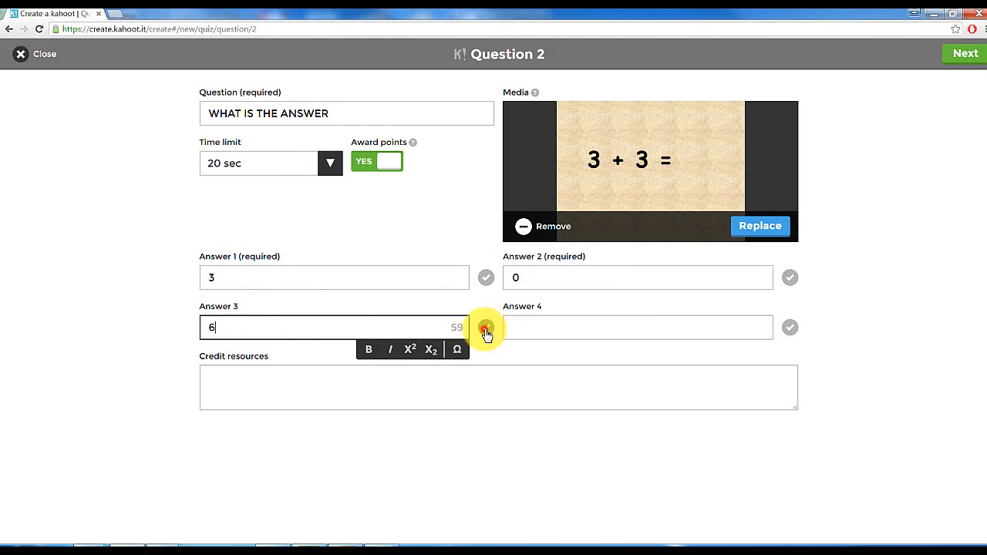
left_click(527, 329)
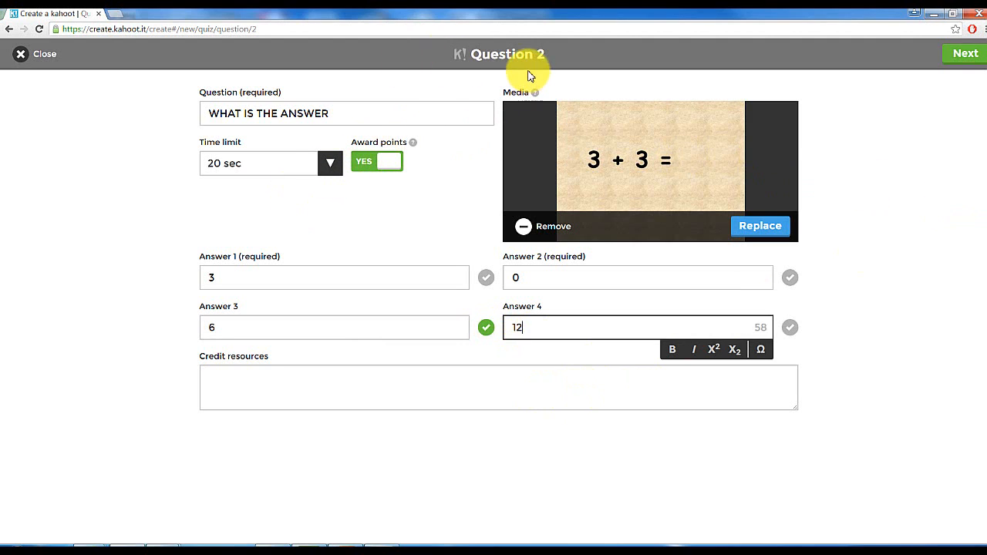
left_click(970, 57)
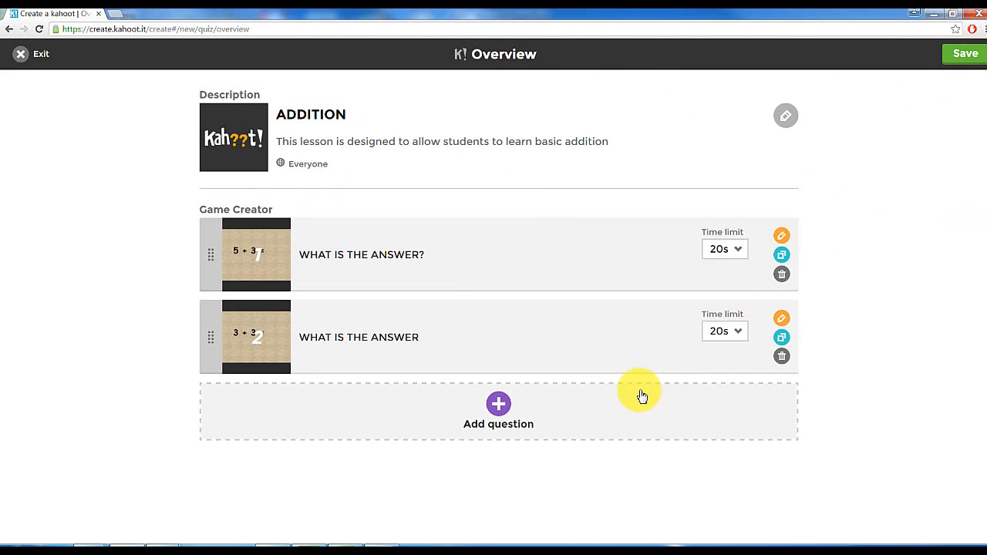
Add a third question to the quiz and attach the Slide3 image from the ADD folder.
left_click(486, 409)
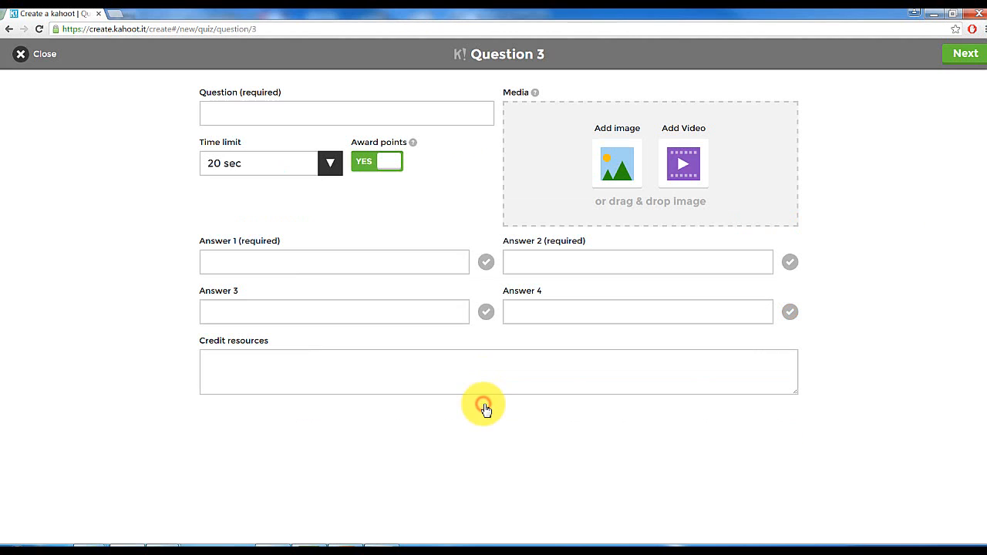
left_click(612, 178)
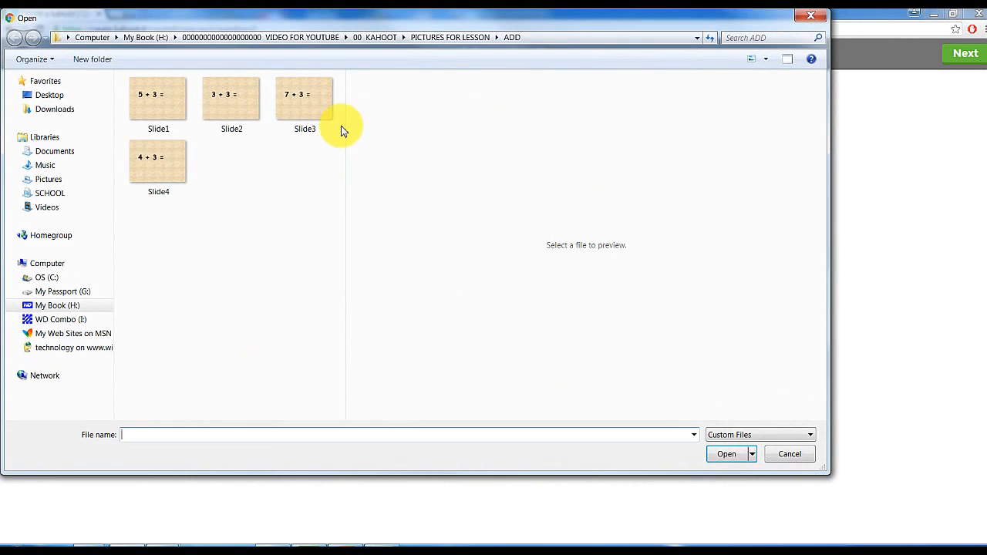
left_click(304, 108)
left_click(729, 454)
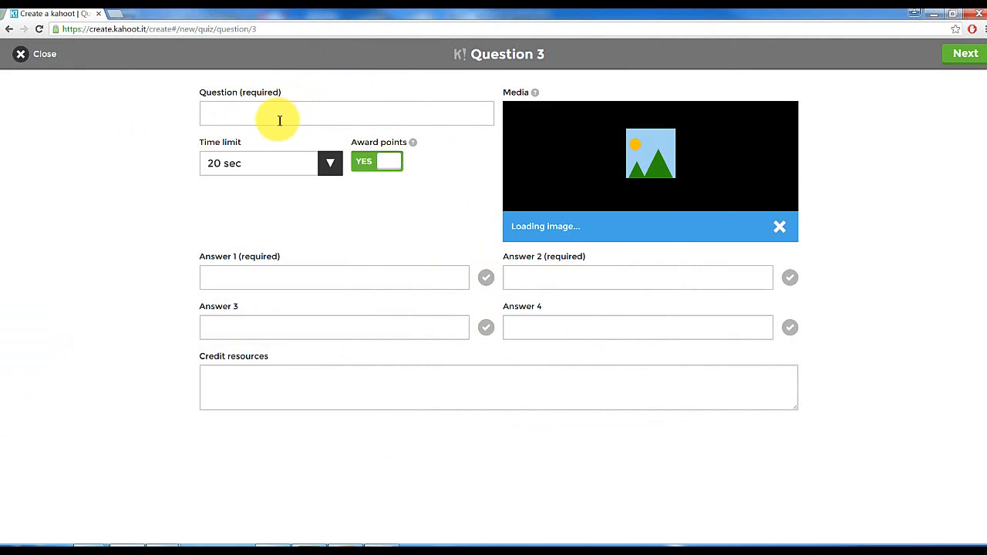
Enter "WHAT IS THE ANSWER?" as question 3's text and keep the 20 sec time limit.
left_click(263, 115)
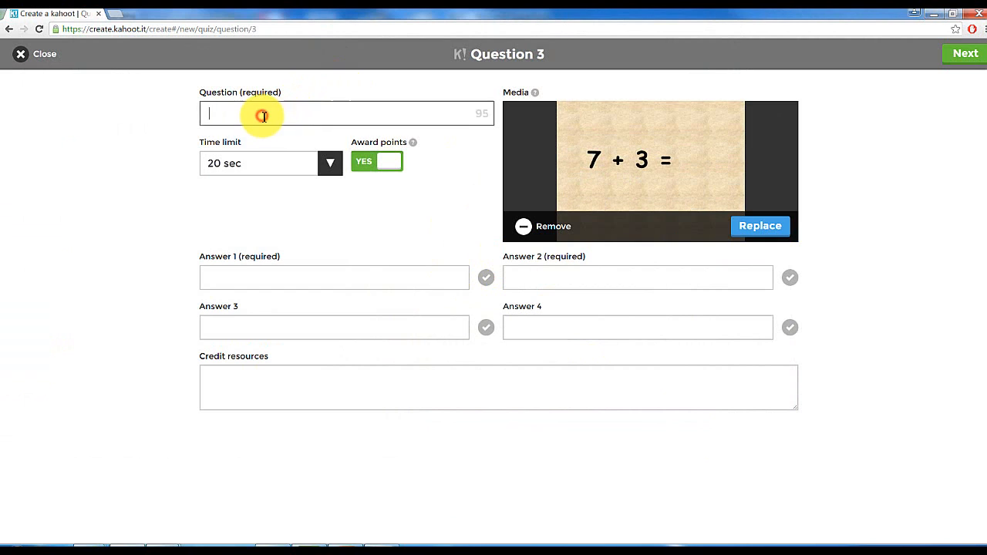
type("WHAT IS THE ANSWER?")
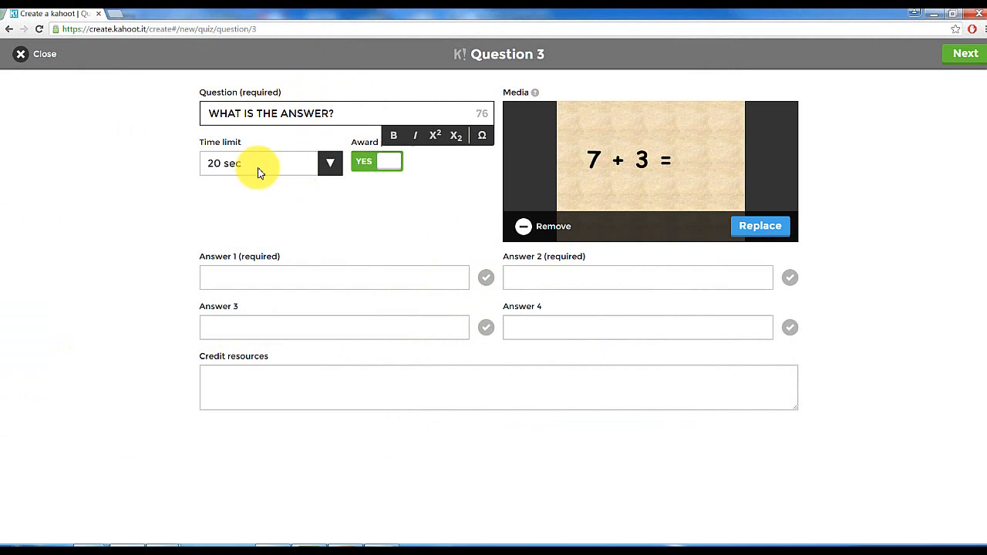
left_click(327, 163)
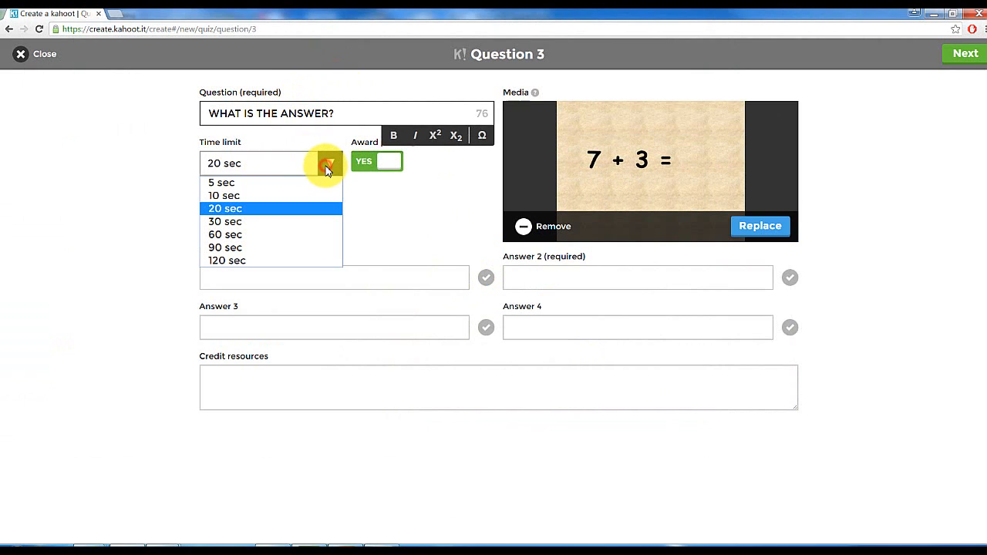
left_click(328, 166)
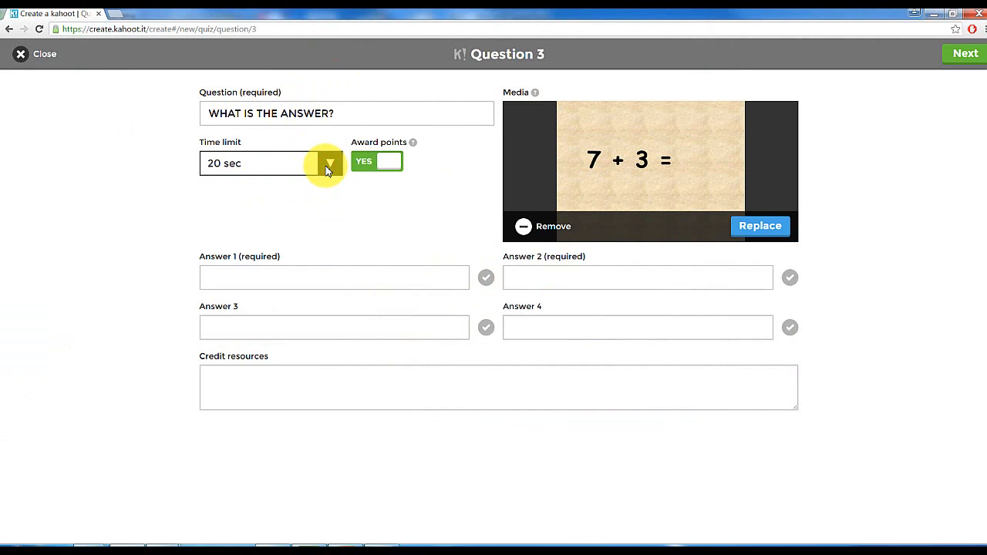
Enter 8 as Answer 1 and 10 as Answer 2 of question 3, marking 10 as the correct answer.
left_click(259, 281)
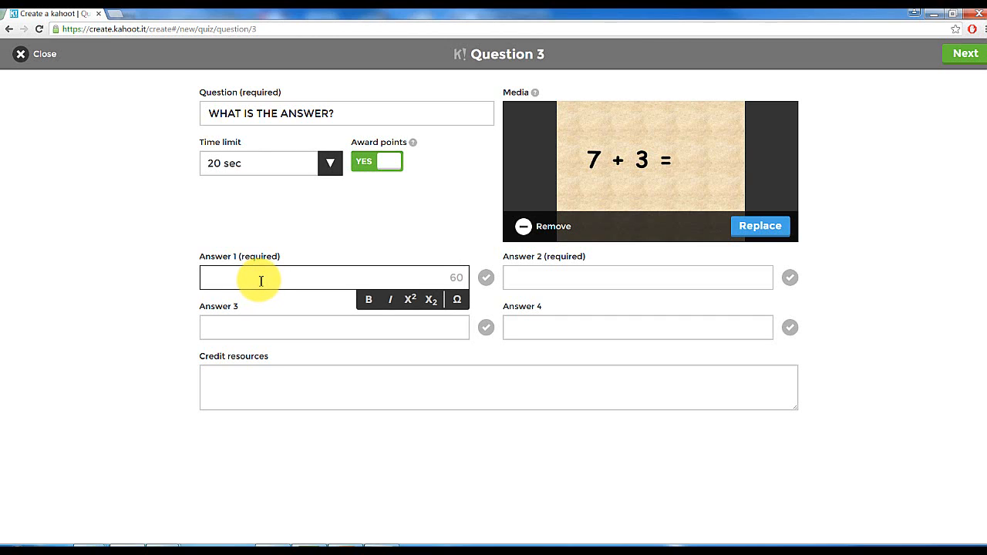
type("8")
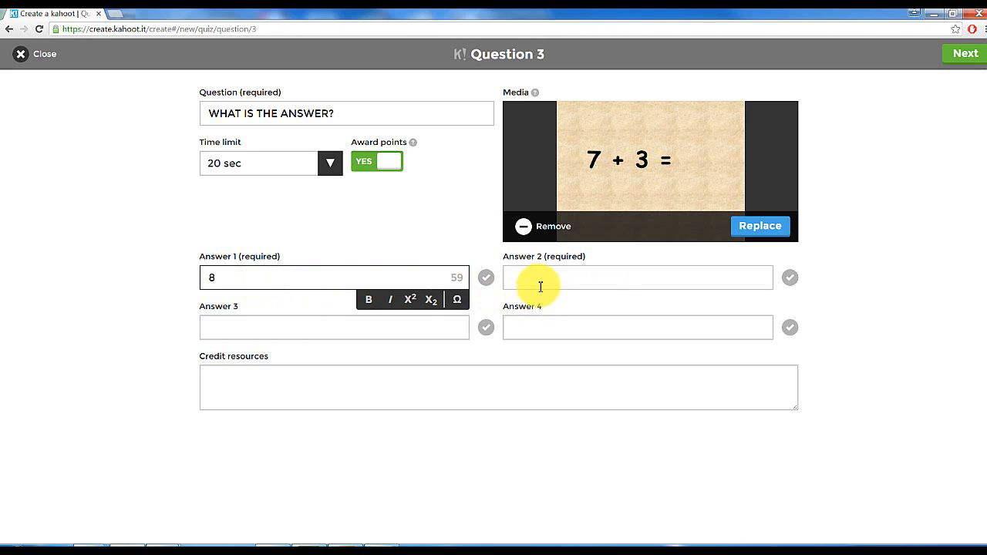
left_click(539, 281)
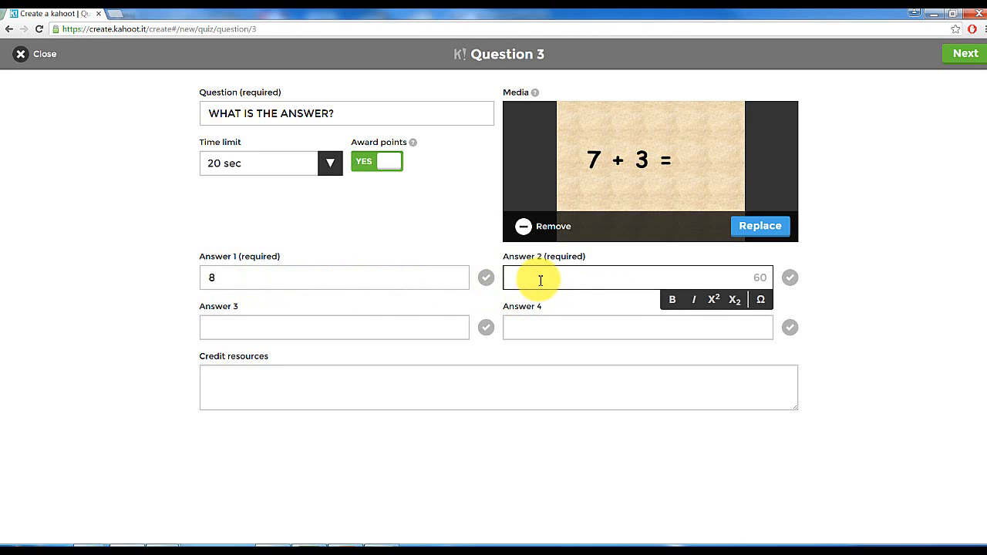
type("10")
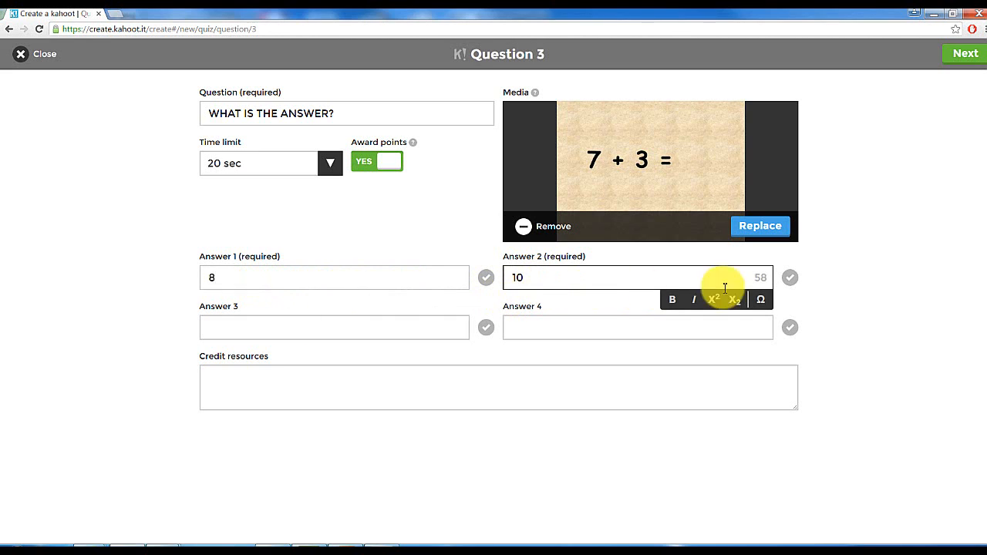
left_click(790, 279)
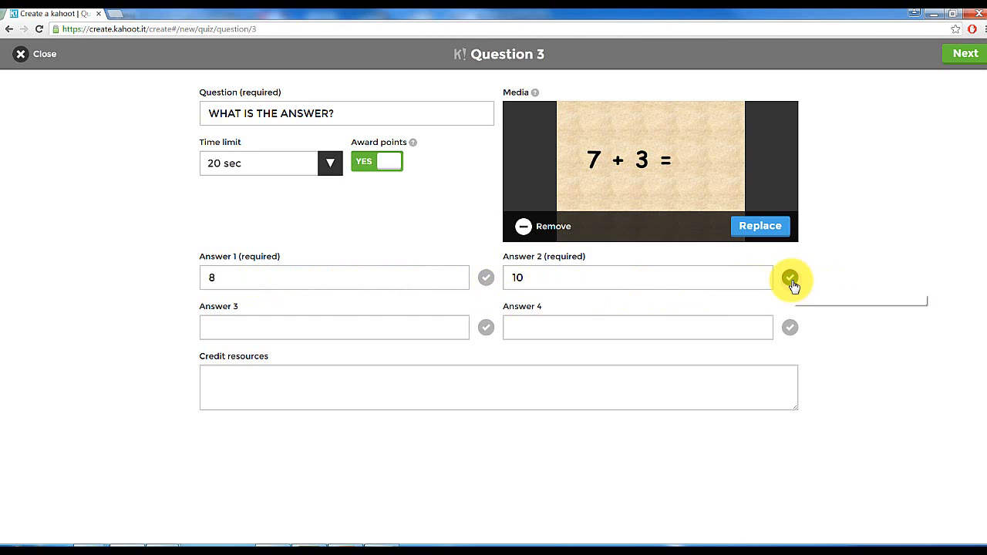
Enter 4 and 9 as Answers 3 and 4 of question 3, and save the finished quiz.
left_click(234, 328)
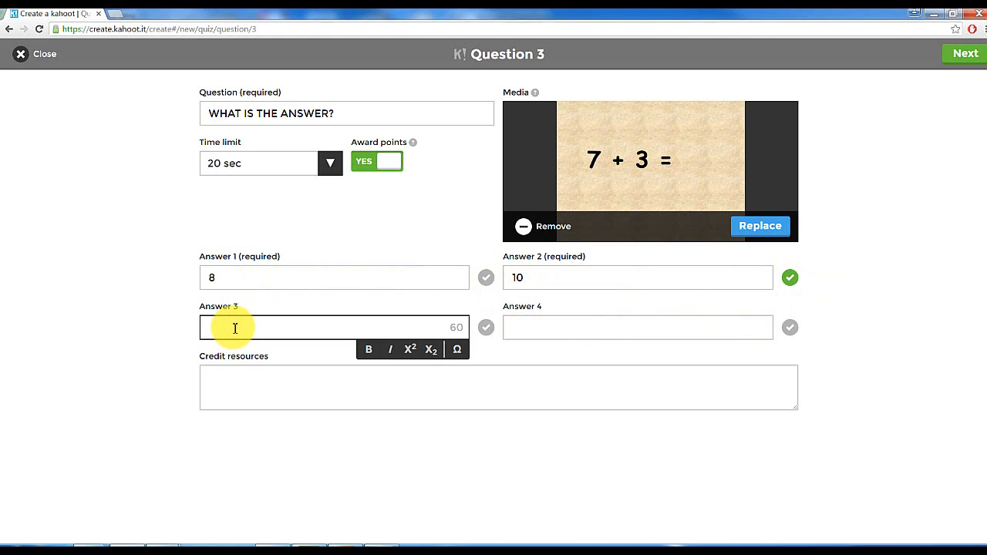
type("4")
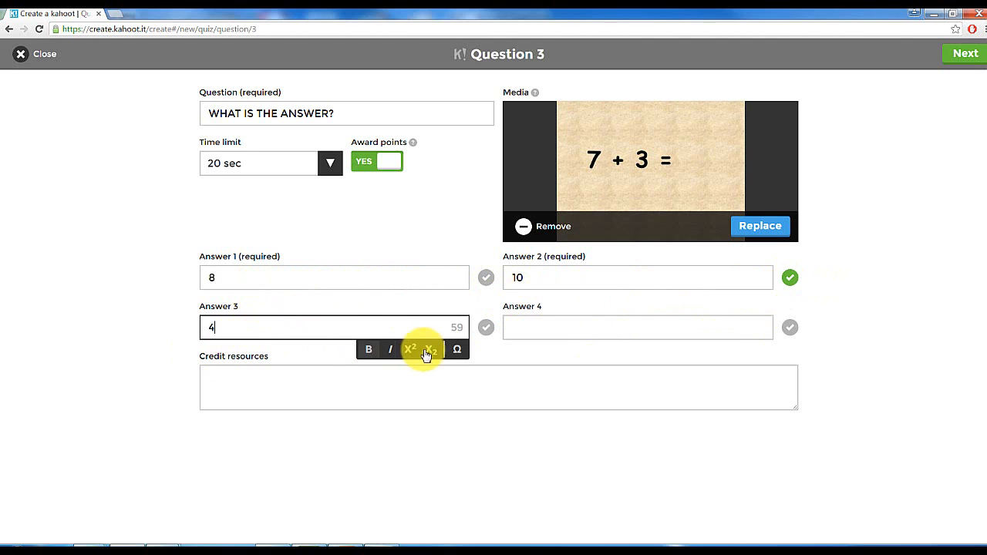
left_click(528, 327)
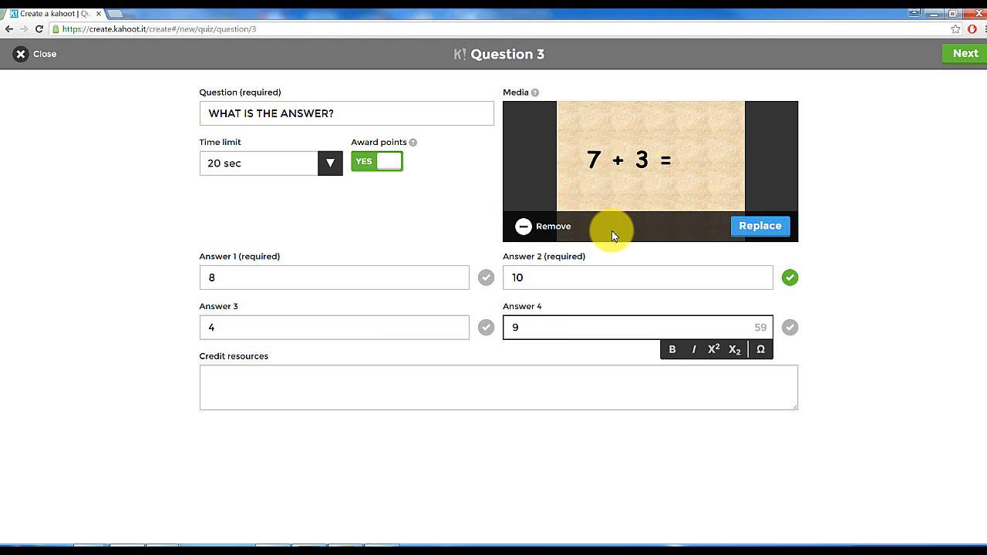
left_click(964, 55)
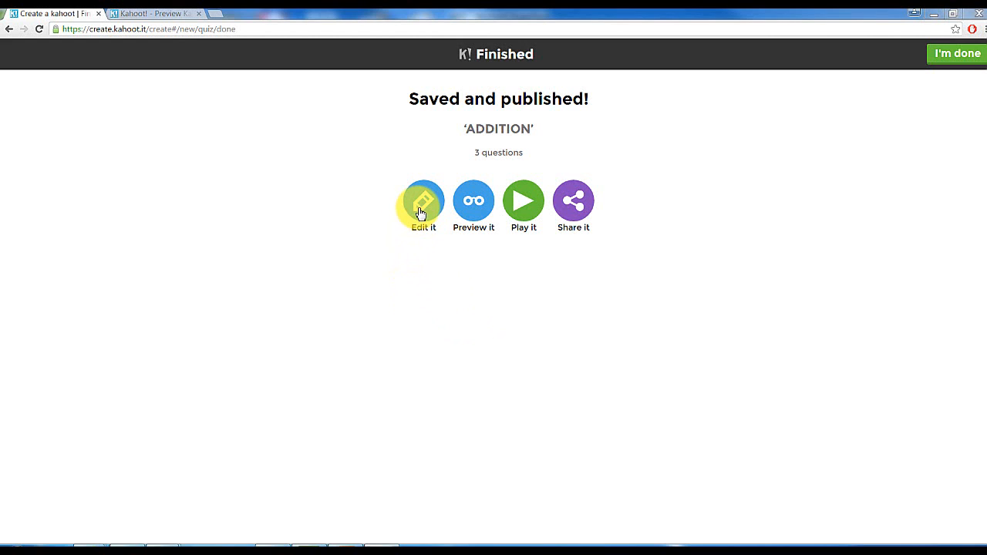
Open the preview of the saved ADDITION quiz, expand the game options to review them, and collapse them again.
left_click(475, 204)
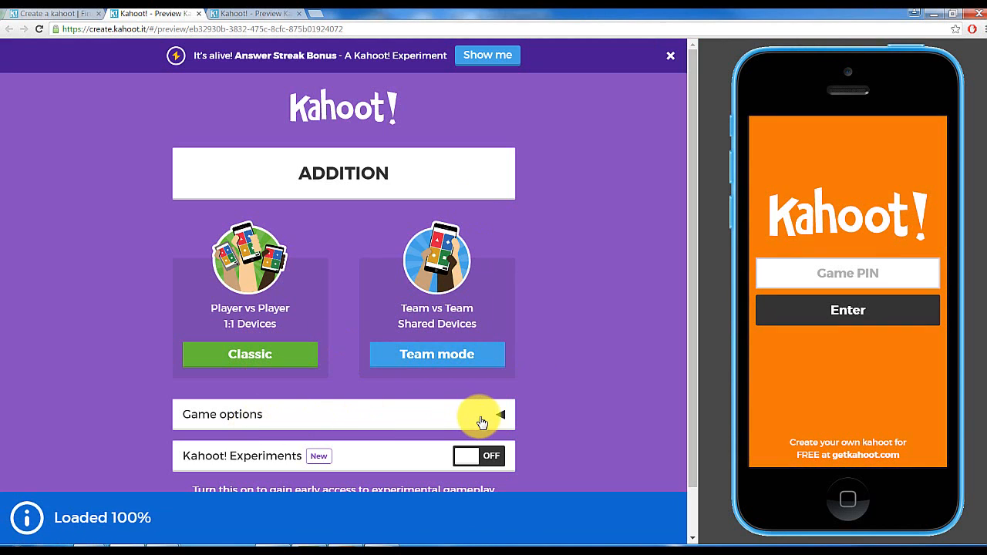
left_click(500, 417)
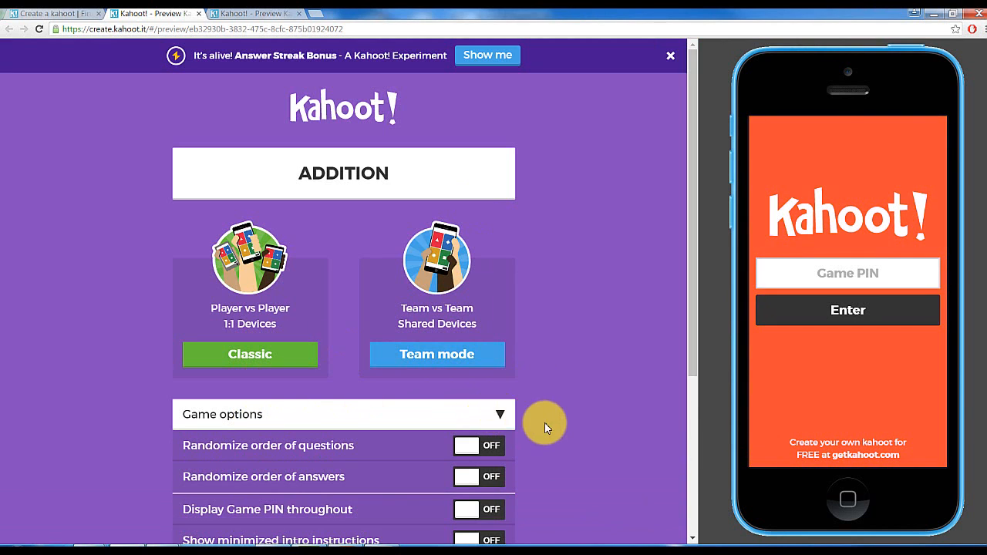
scroll(559, 425, "down", 2)
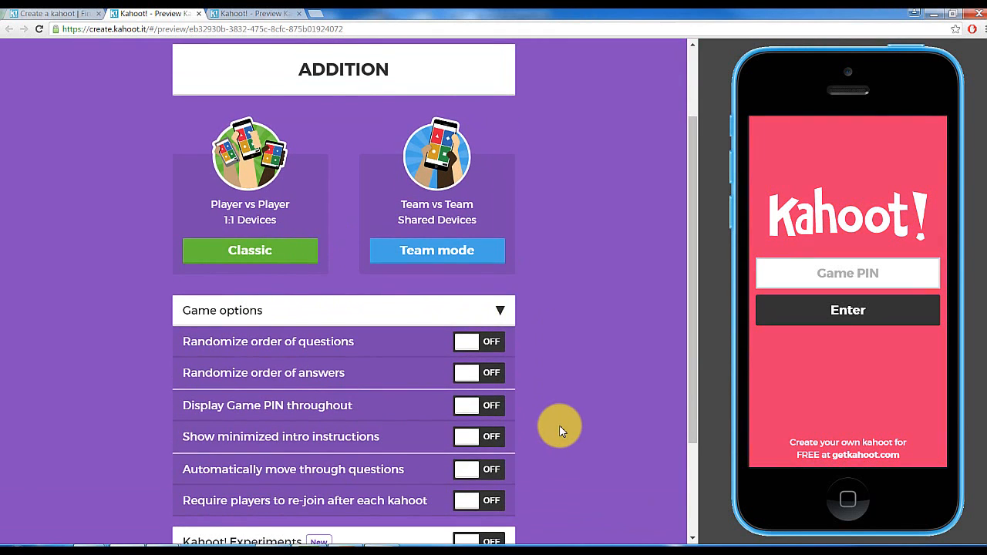
scroll(559, 425, "down", 1)
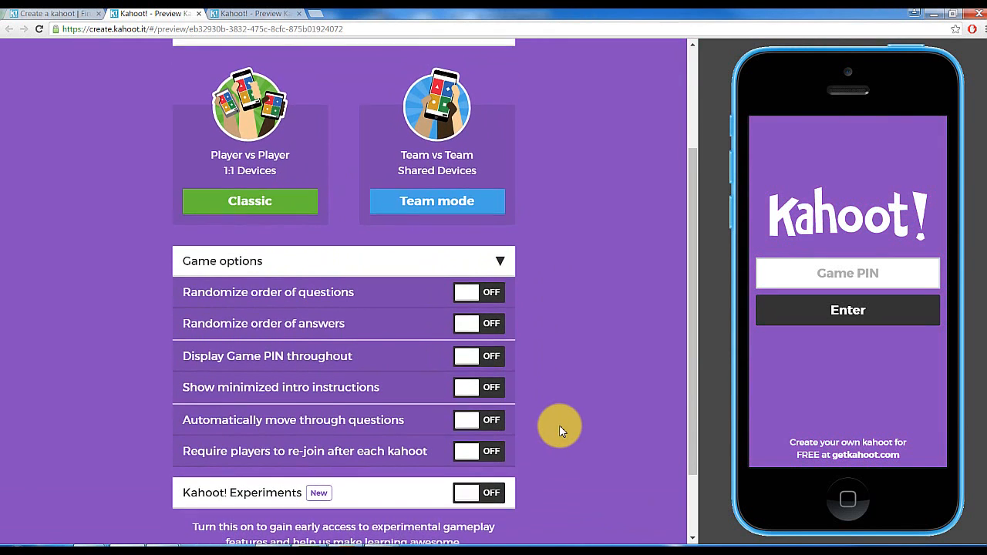
scroll(559, 425, "up", 2)
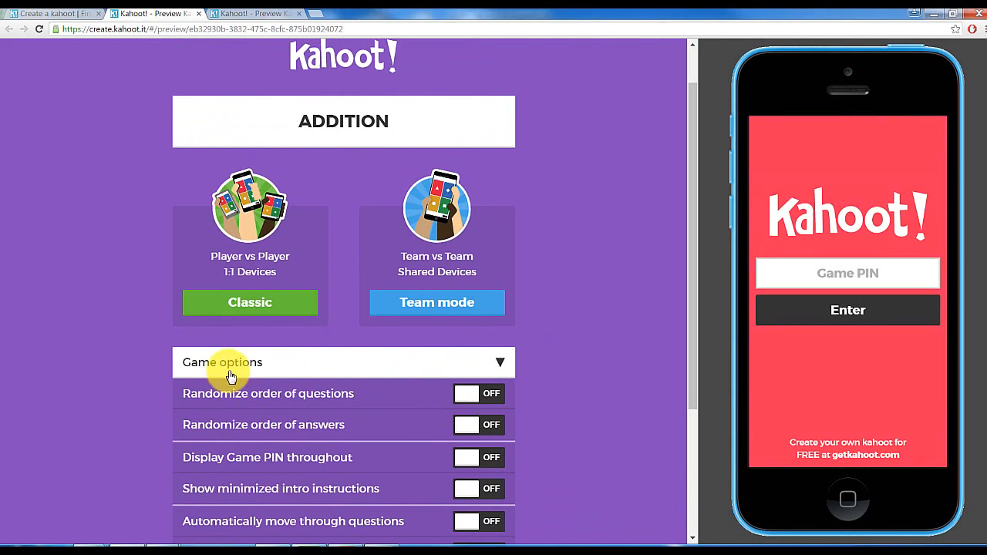
left_click(231, 370)
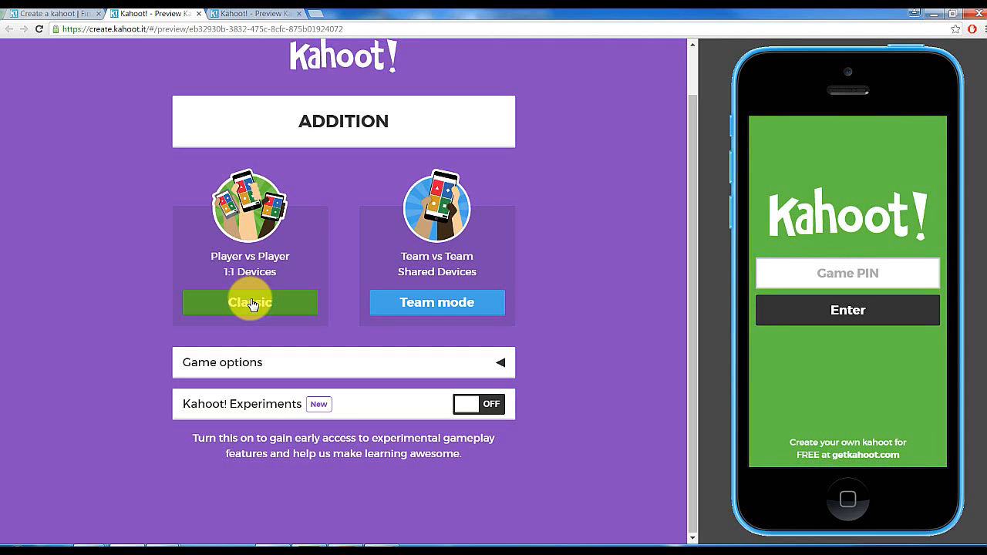
Launch the previewed quiz in Classic Player vs Player mode and lower the system volume to near its minimum.
left_click(252, 304)
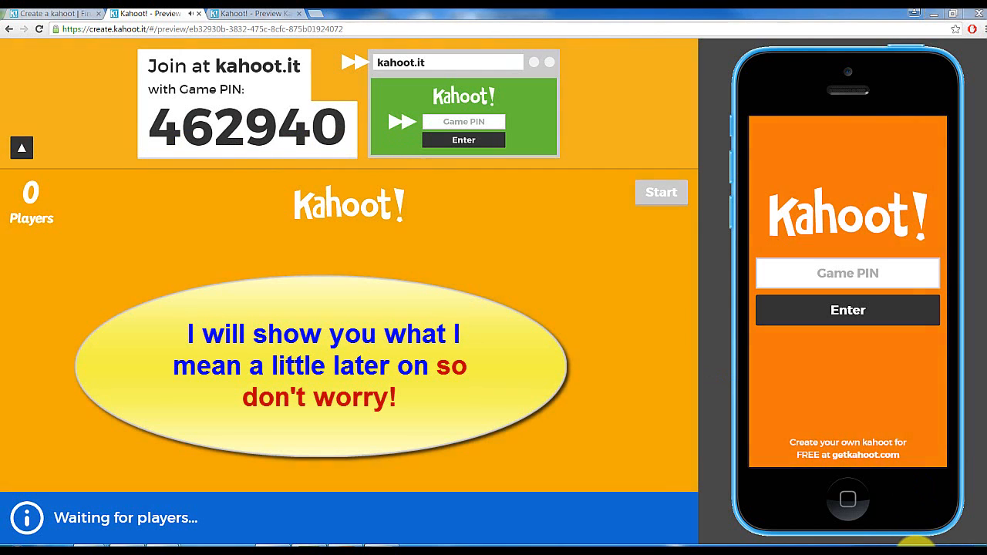
left_click(917, 545)
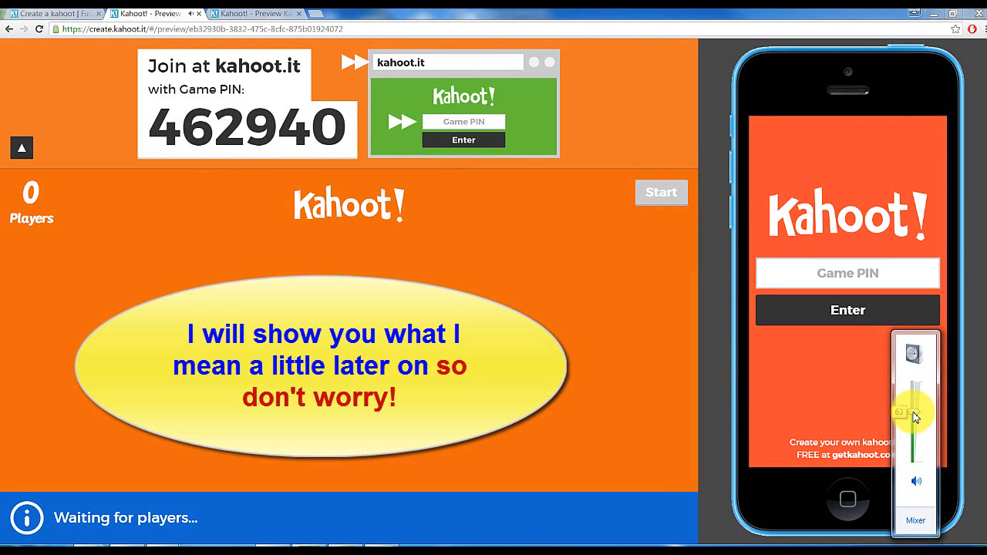
left_click_drag(918, 413, 924, 457)
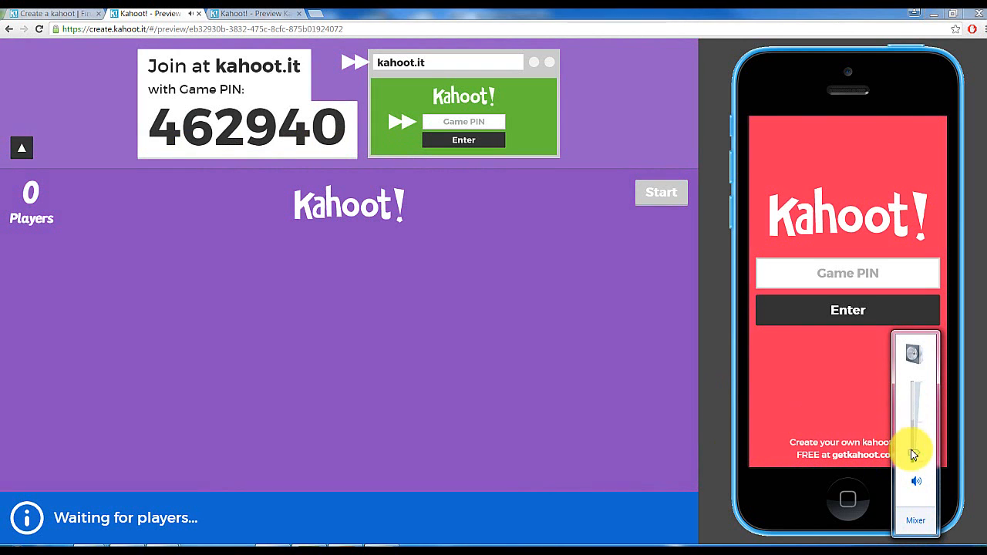
left_click_drag(912, 452, 914, 458)
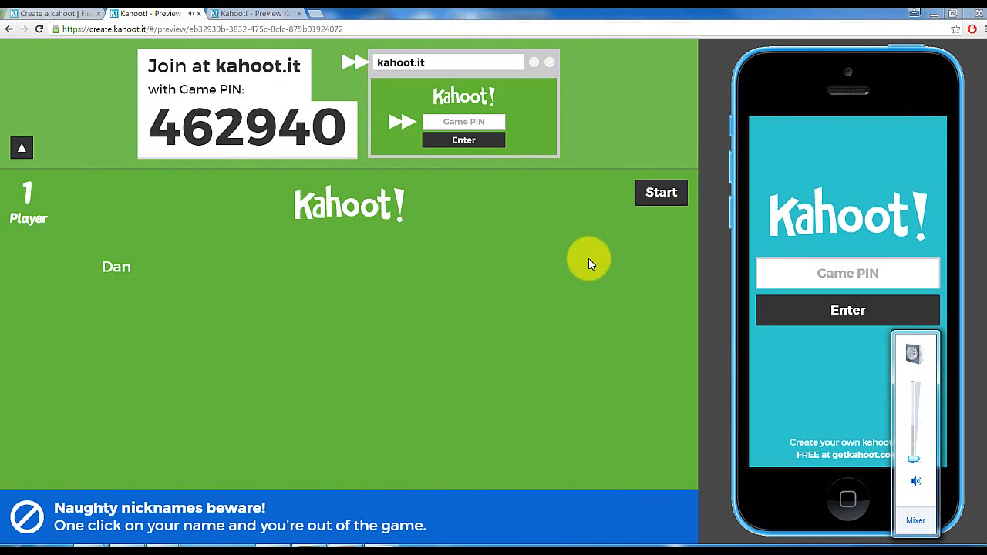
Start the game and run the 5 + 3 question through to the scoreboard, viewing its enlarged image from the results page.
left_click(654, 199)
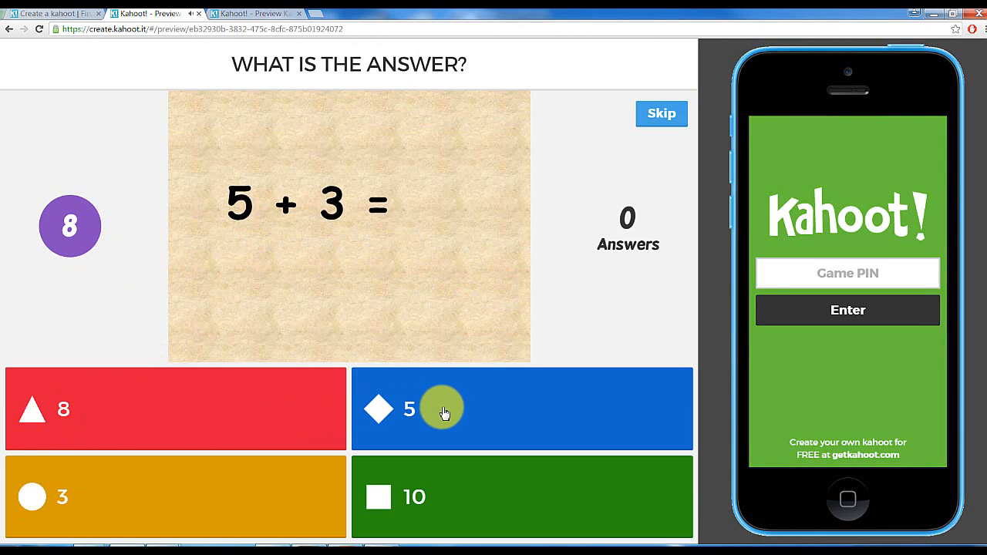
left_click(444, 414)
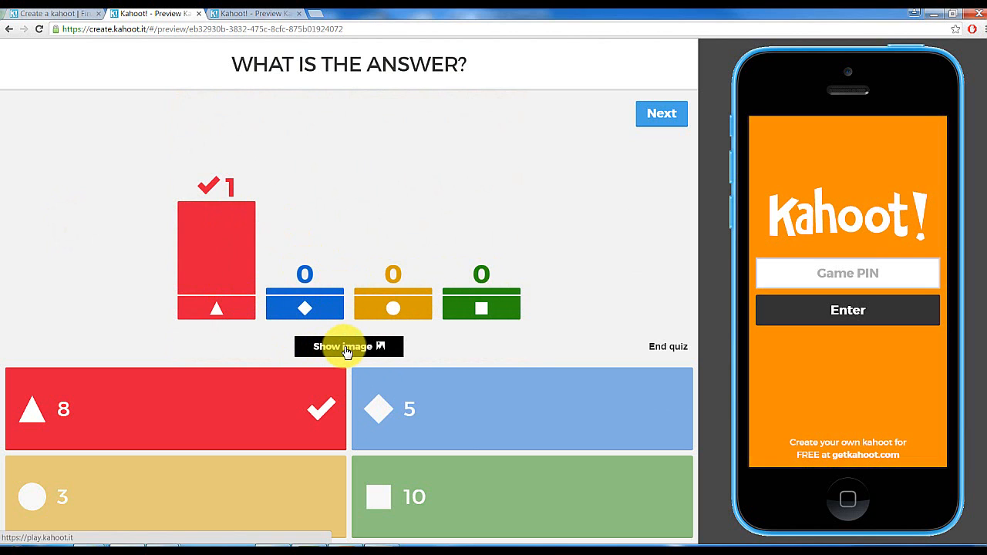
left_click(344, 349)
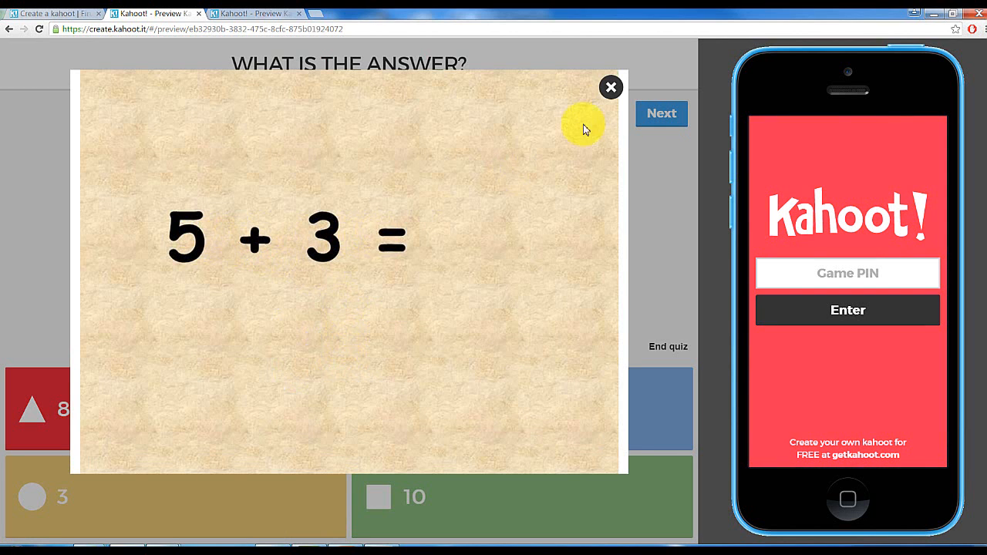
left_click(611, 88)
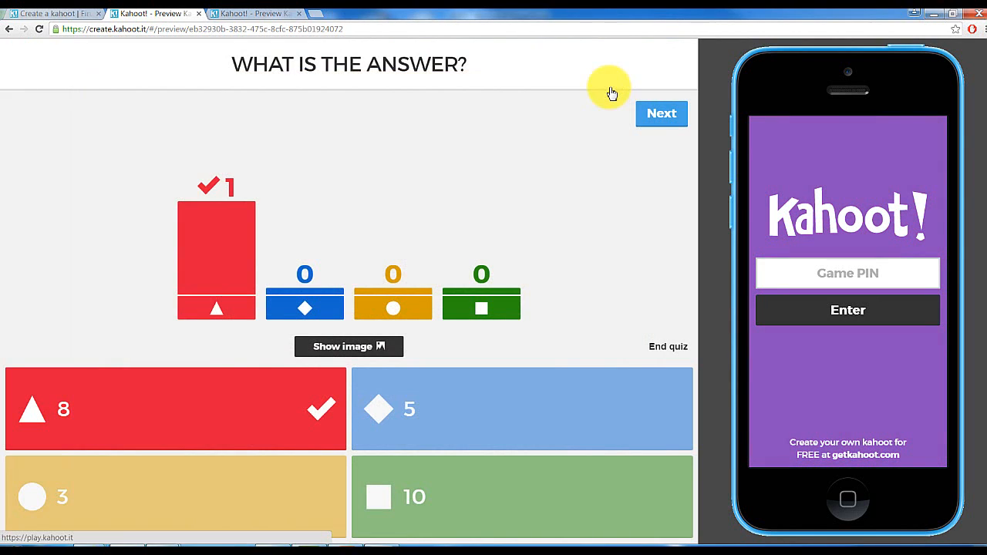
left_click(681, 125)
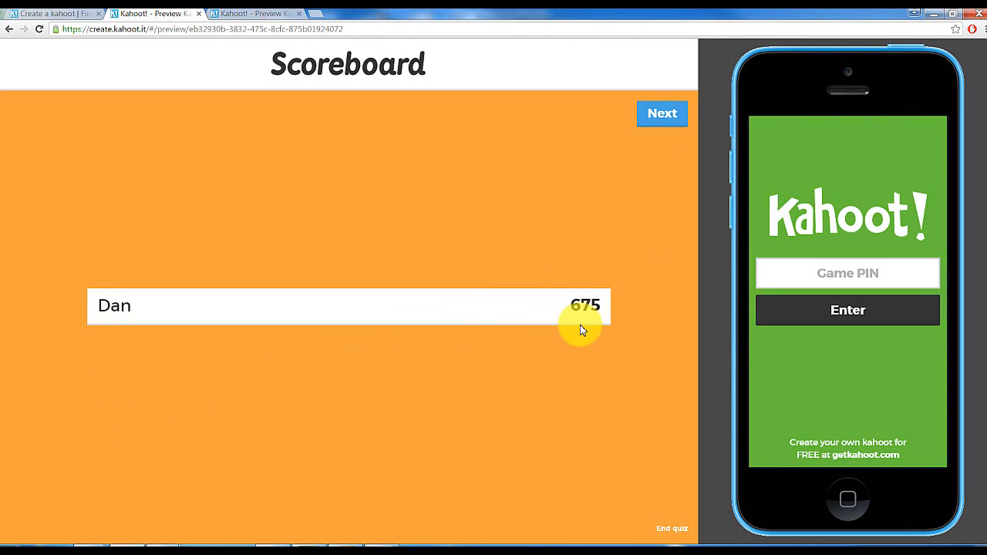
Run the 3 + 3 question and advance from its results to the scoreboard.
left_click(657, 117)
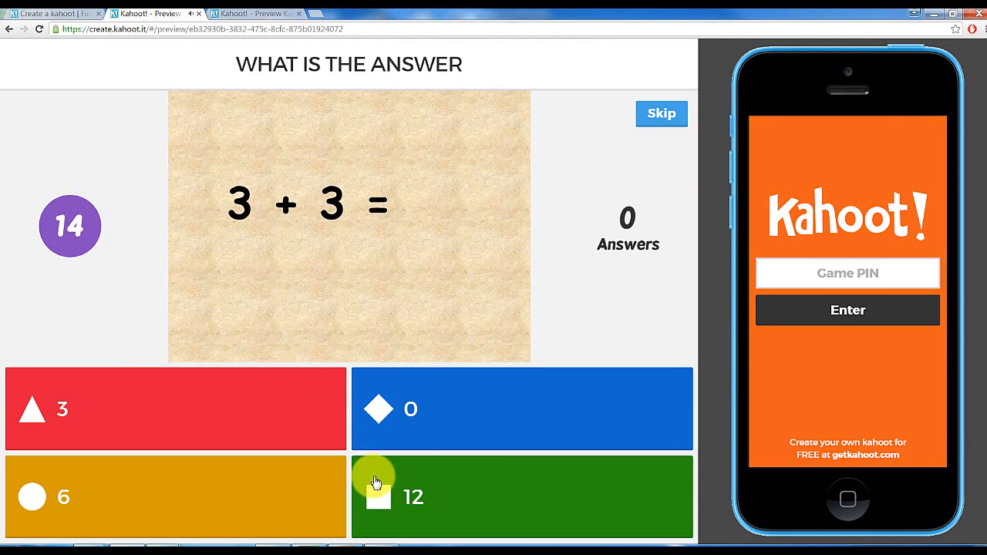
left_click(90, 409)
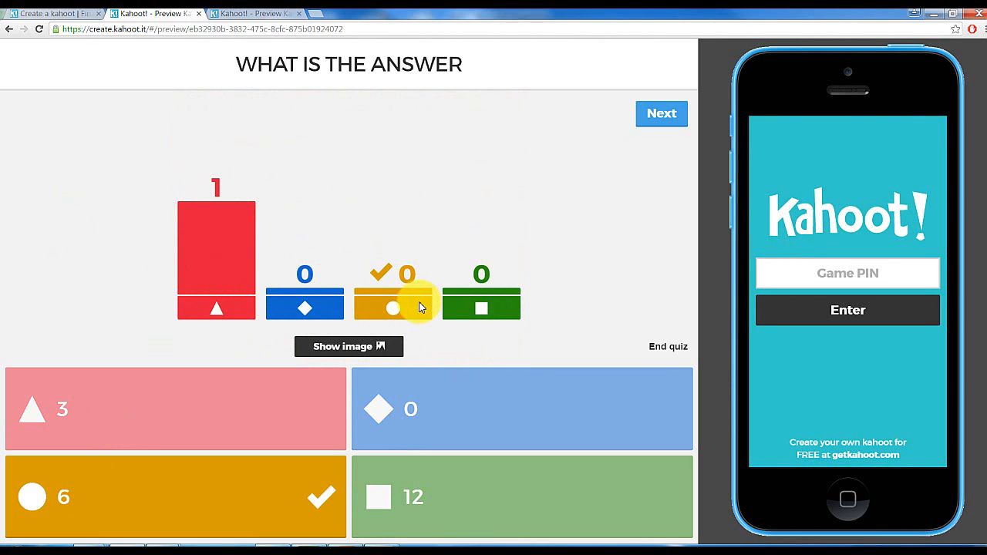
left_click(662, 116)
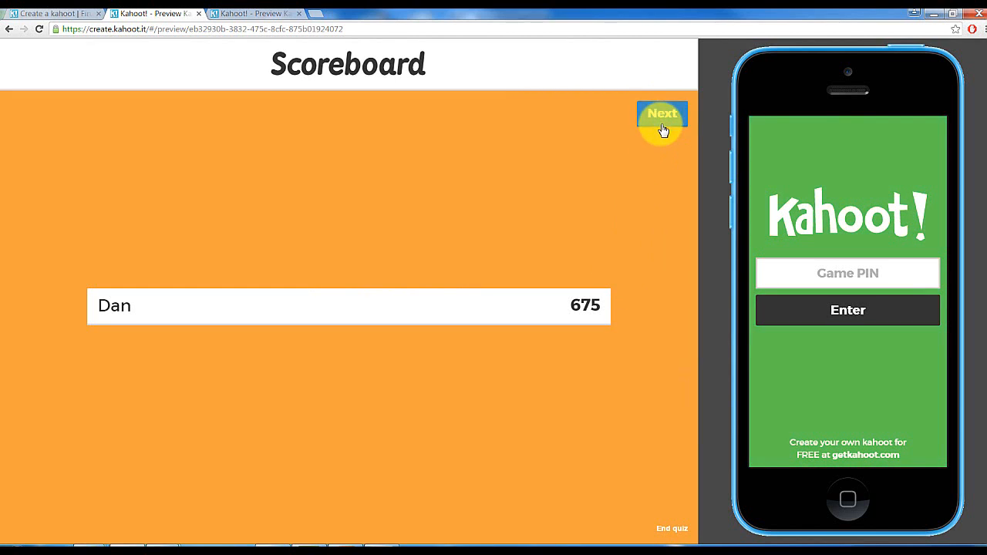
Run the 7 + 3 question, show its scoreboard and end the quiz.
left_click(661, 116)
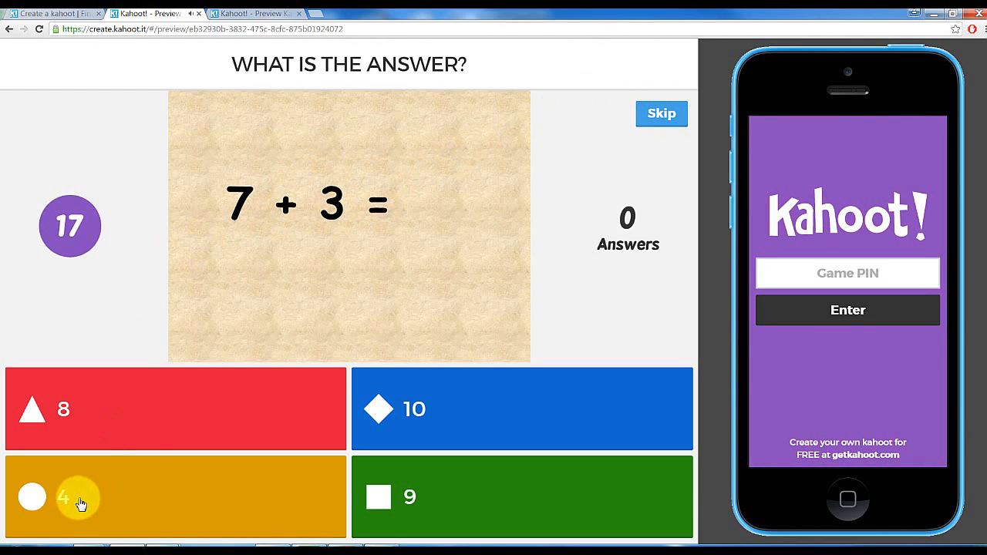
left_click(491, 426)
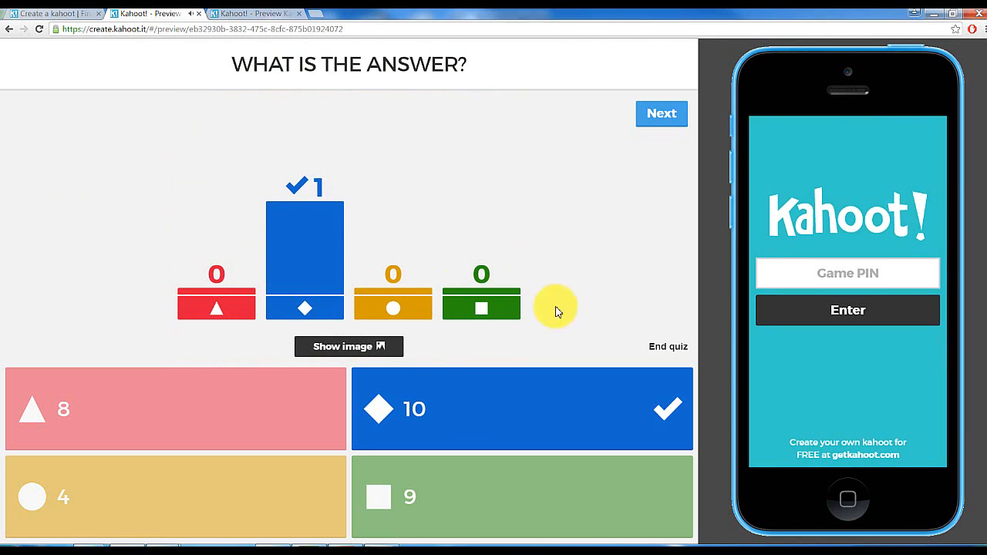
left_click(662, 121)
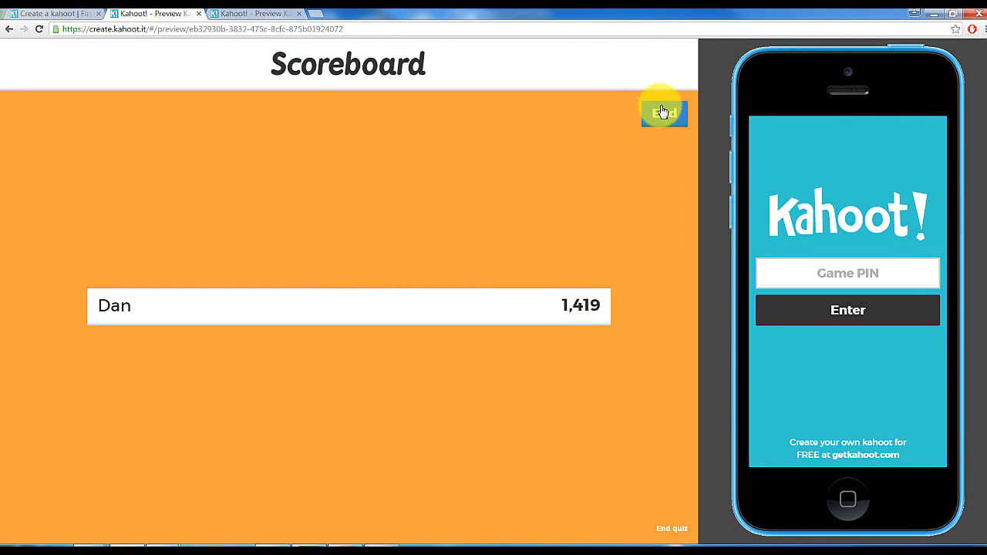
left_click(660, 116)
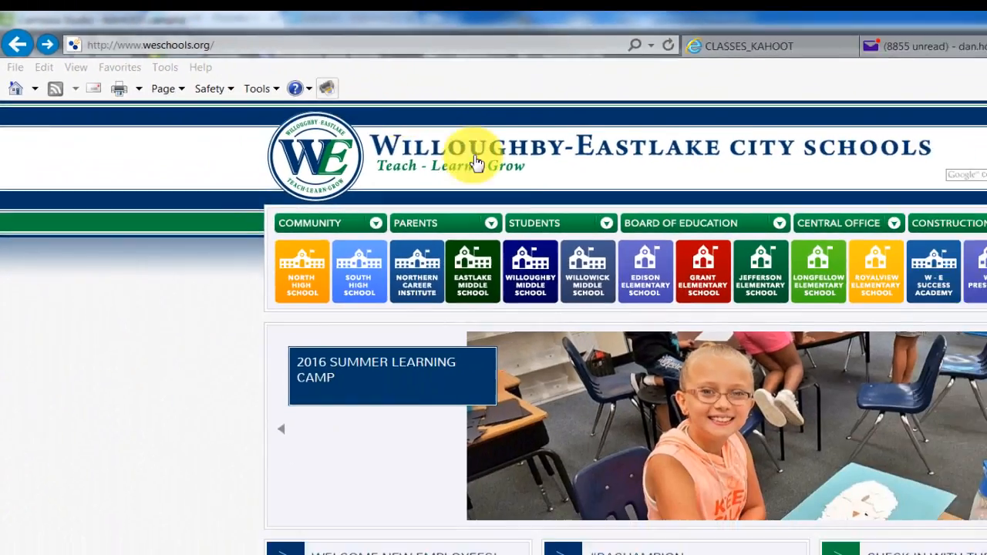
Switch to the Willoughby-Eastlake City Schools site in Internet Explorer and open the Technology Resources page for students.
mouse_move(711, 332)
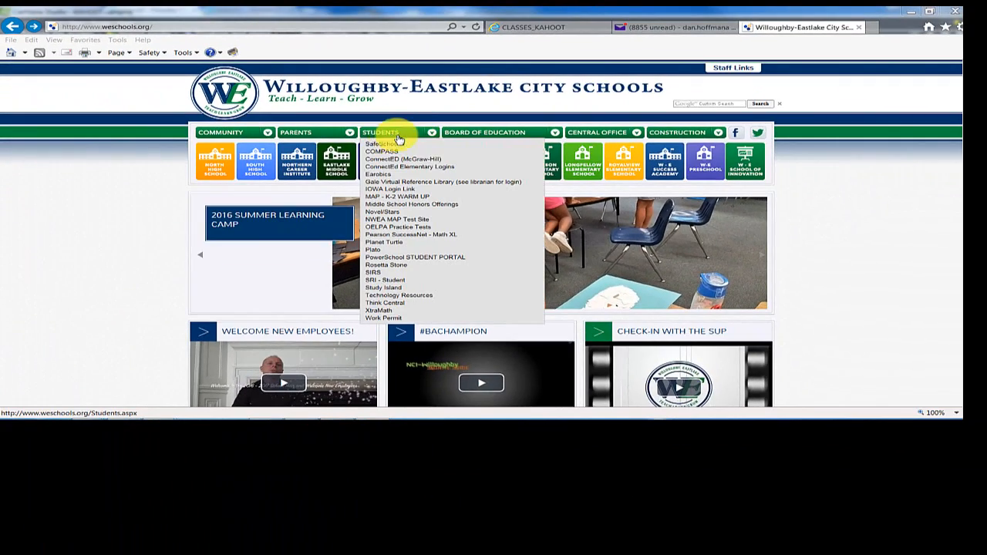
left_click(431, 134)
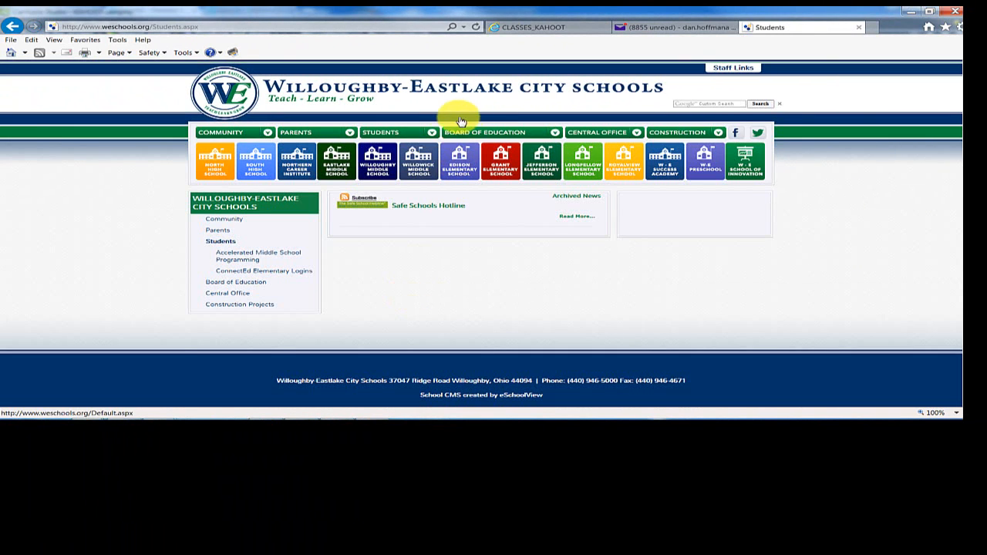
mouse_move(429, 133)
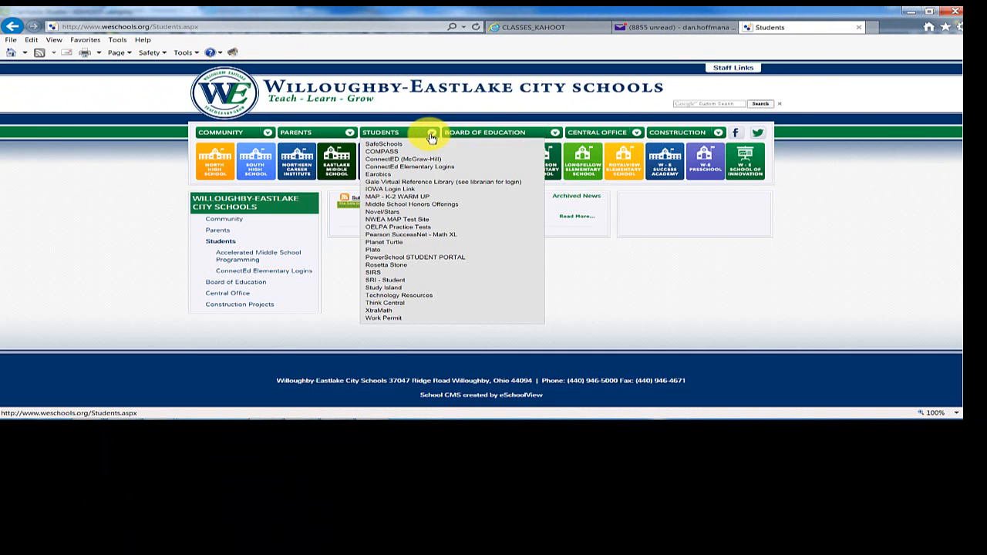
left_click(406, 296)
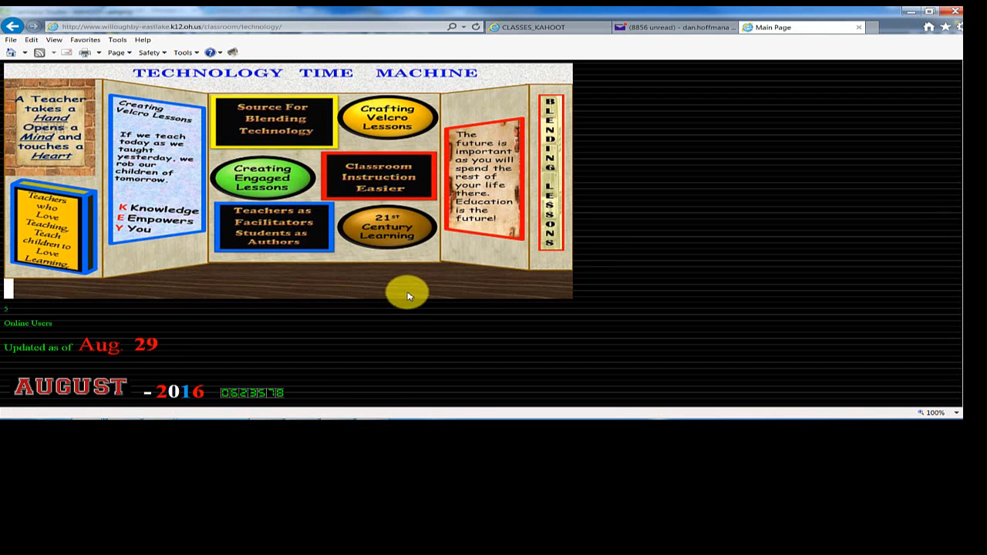
Open the Teacher's Tool Box page and find its KAHOOT links for teachers and students.
scroll(634, 227, "down", 3)
scroll(636, 228, "down", 2)
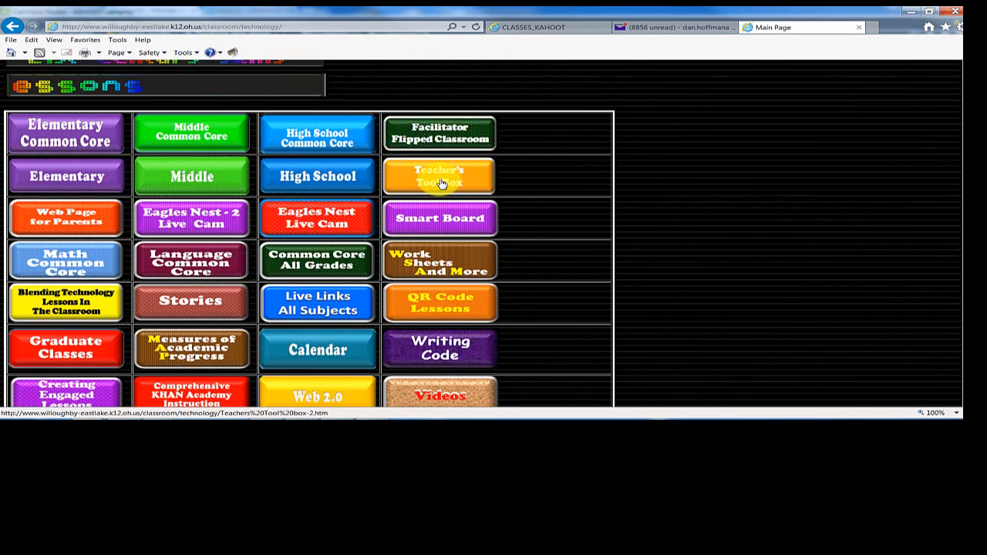
left_click(441, 183)
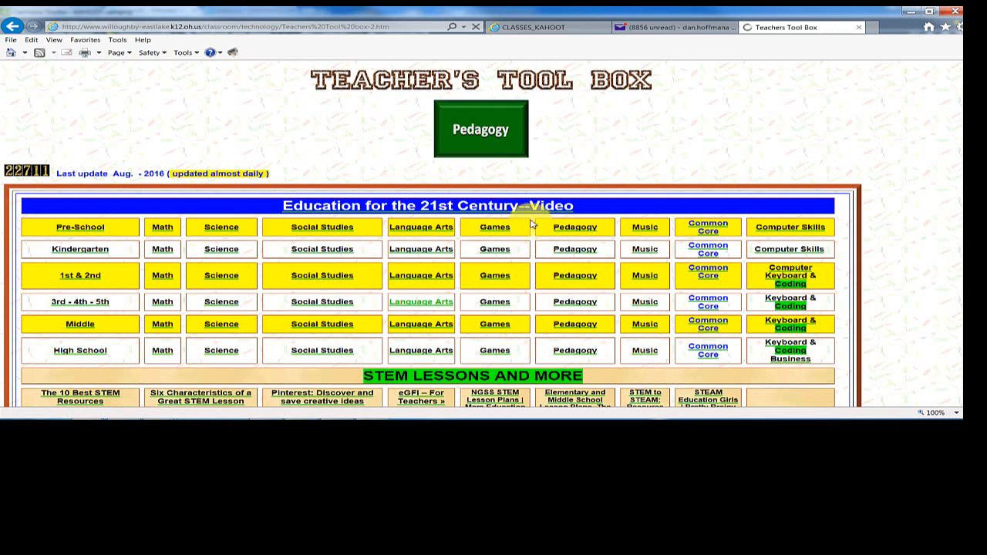
scroll(555, 247, "down", 5)
scroll(572, 266, "down", 6)
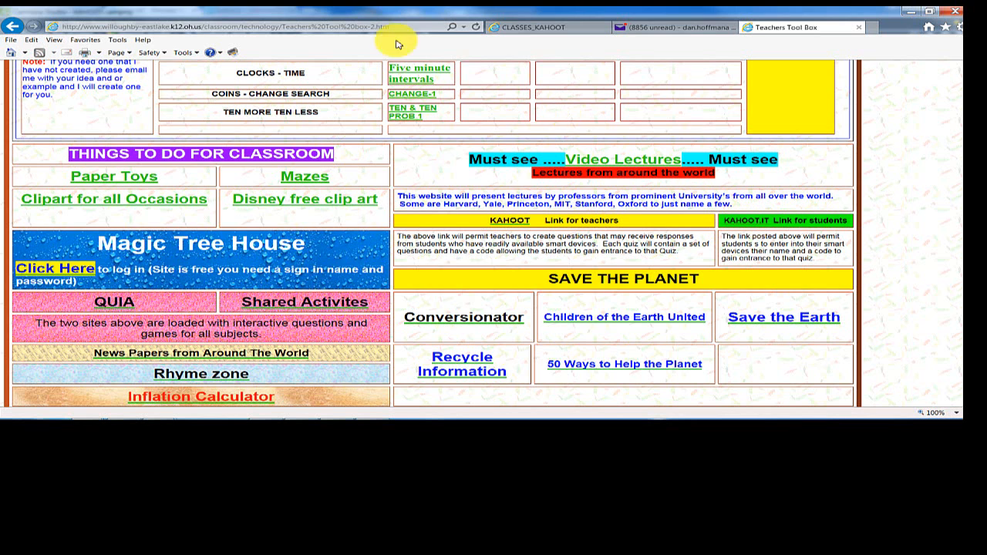
Return to the technology main page, open Live Links All Subjects, and follow the kahoot.it link in its KAHOOT! section.
left_click(12, 28)
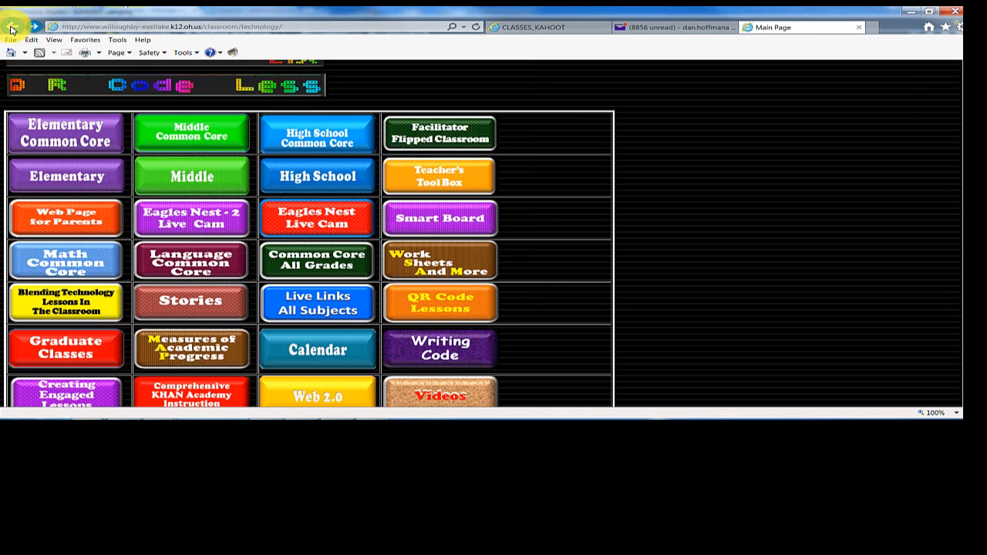
left_click(327, 308)
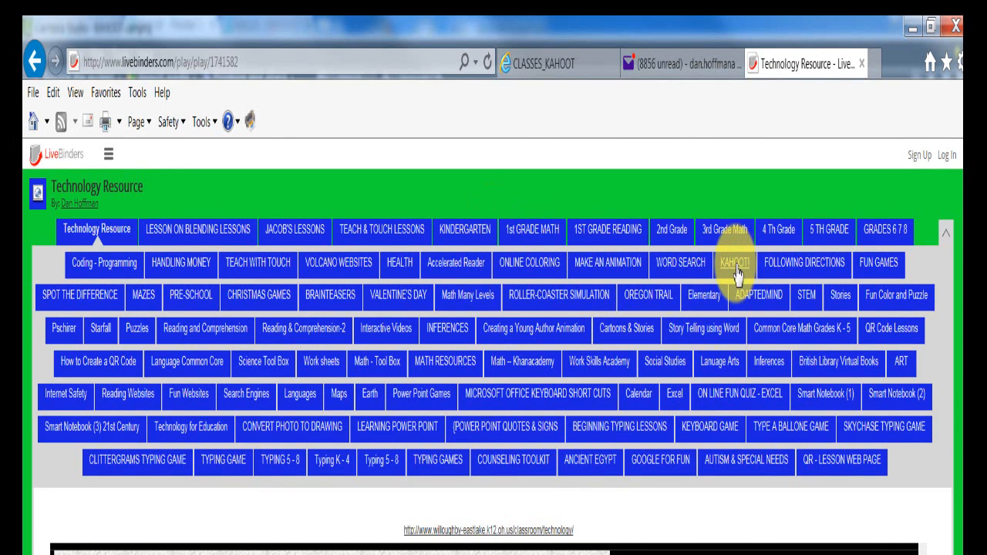
left_click(737, 270)
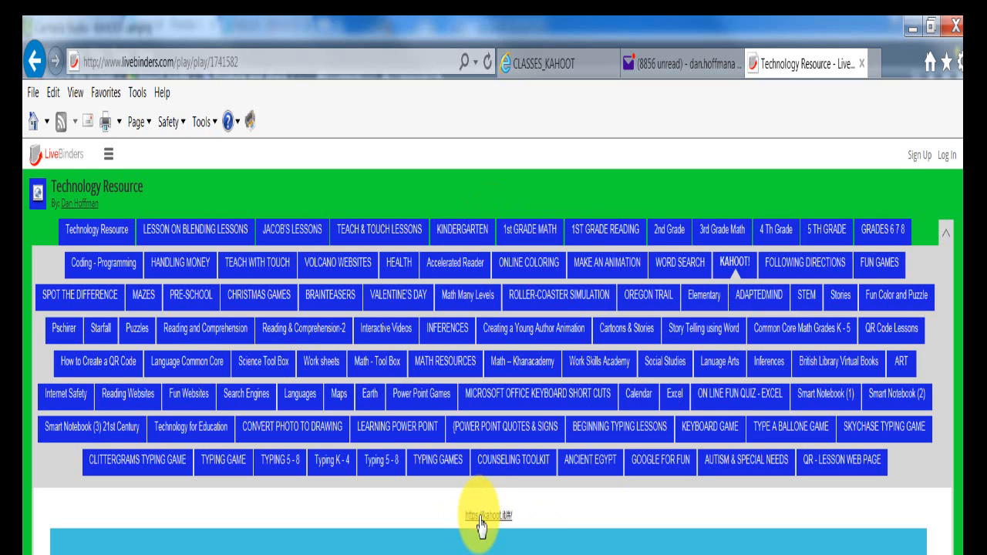
left_click(479, 517)
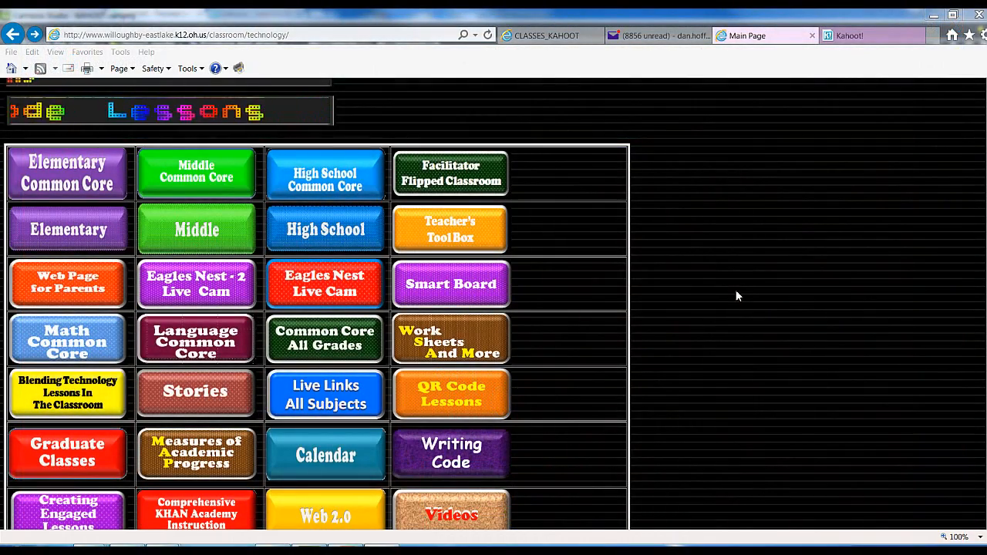
Open Live Links All Subjects again from the technology main page.
left_click(324, 401)
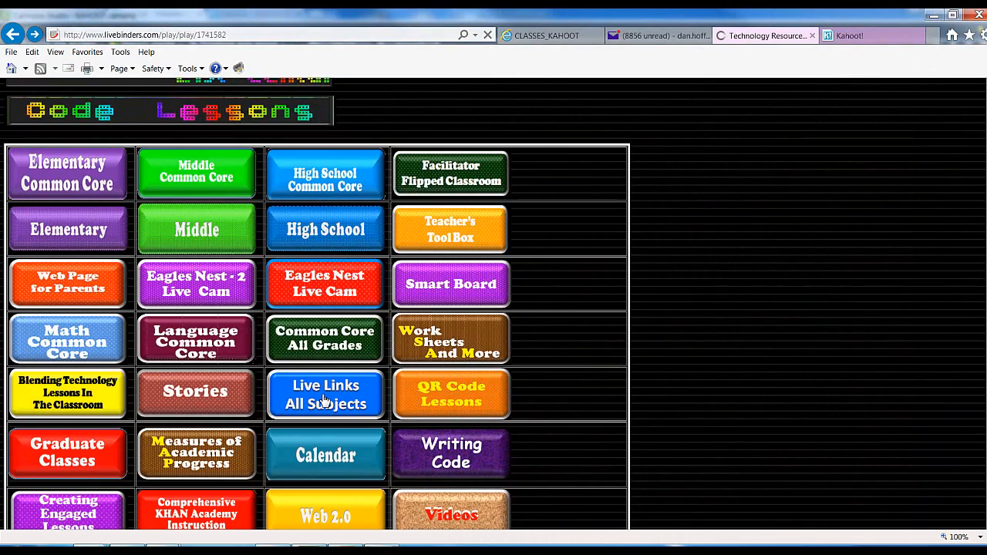